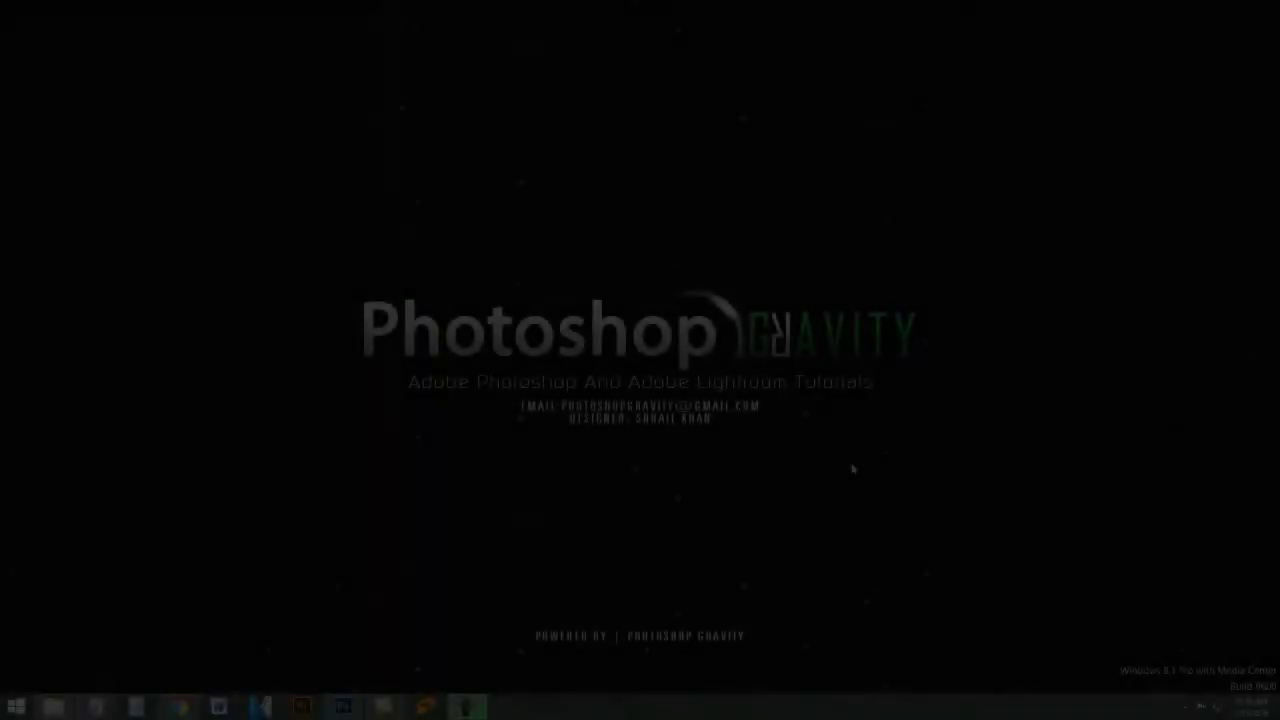
Step: Refresh the Windows desktop from its right-click menu
right_click(850, 463)
left_click(924, 503)
mouse_move(342, 707)
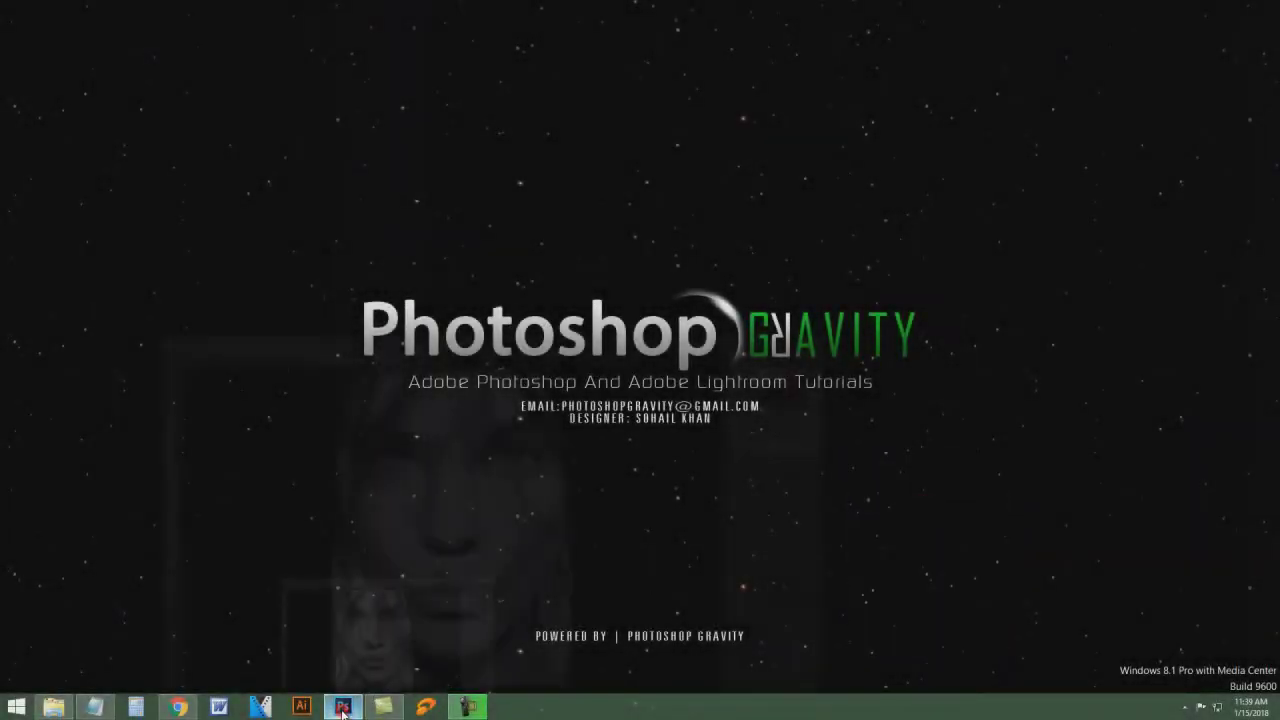
Step: Back in Photoshop, paste the three tutorial credit lines as a text layer near the chin
left_click(343, 708)
key("t")
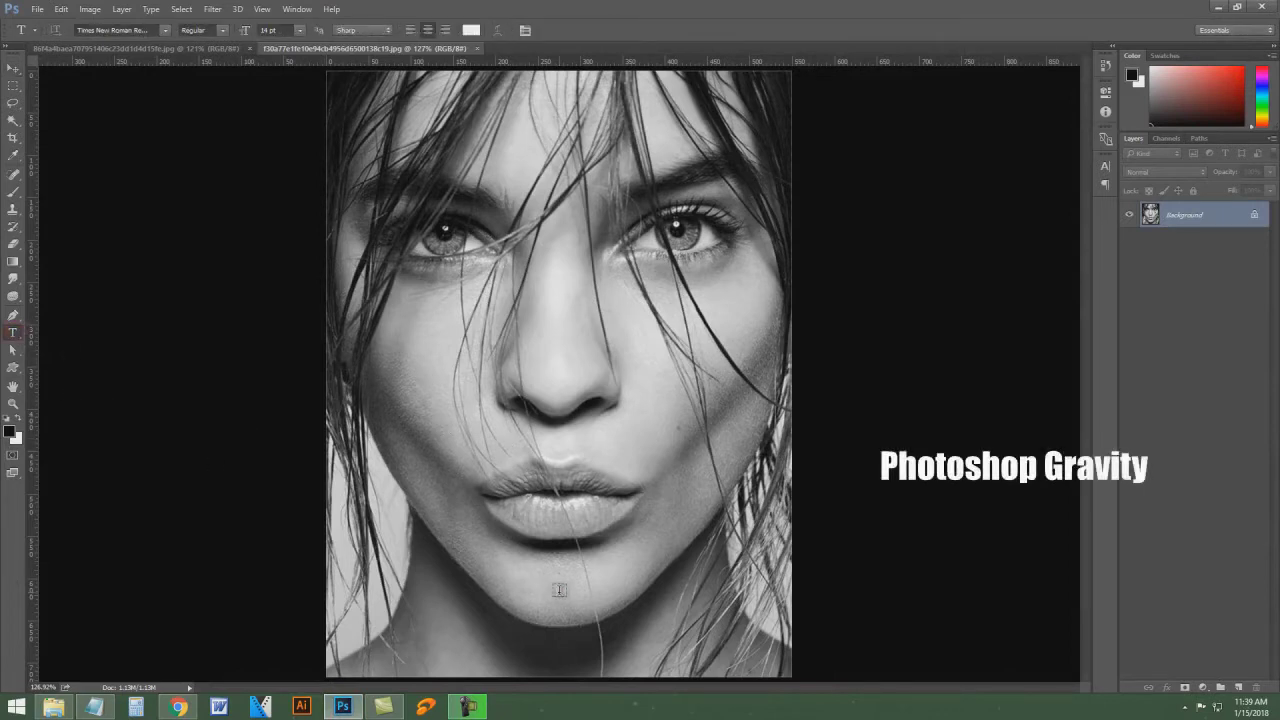
left_click(559, 590)
type("PHOTOSHOP MANIPULATION TUATORIAL DESIGNER SOHAIL KHAN POWERED BY PHOTOSHOP GRAVITY")
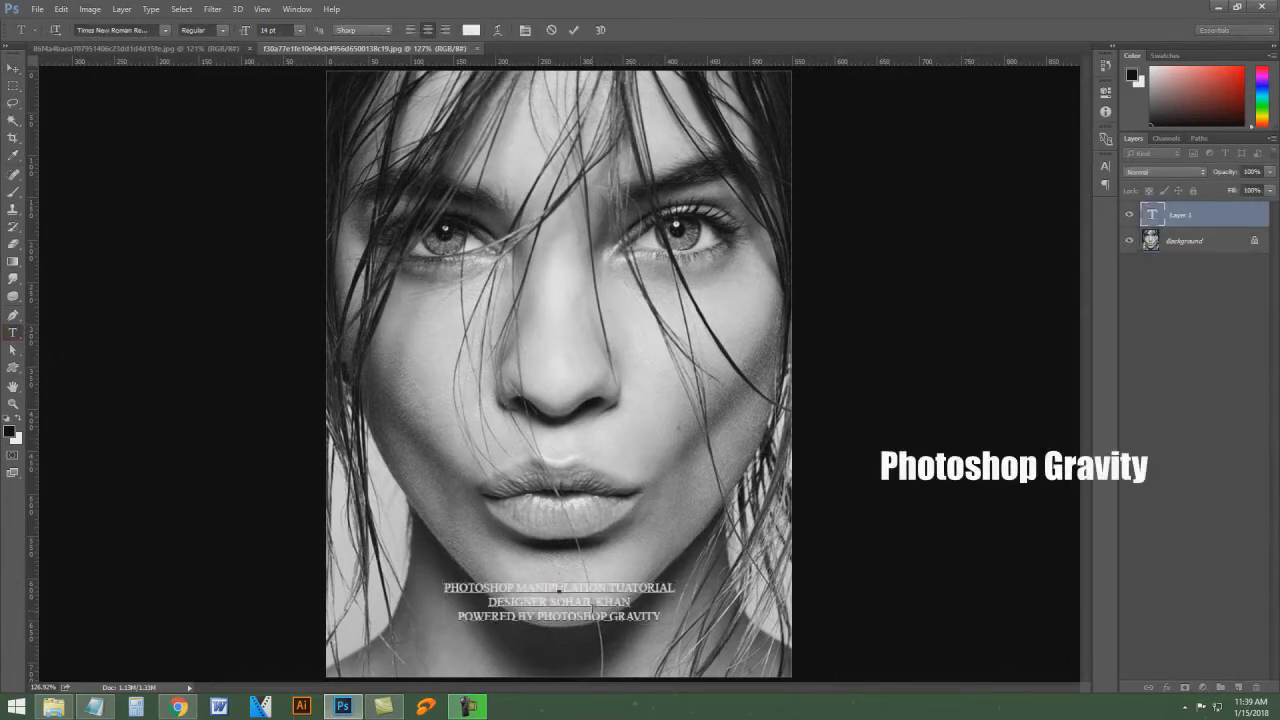
left_click(573, 29)
Step: Type the title 'THE BOTOM OF THE OCEAN' above the eyes and start switching its font to Impact
left_click(527, 190)
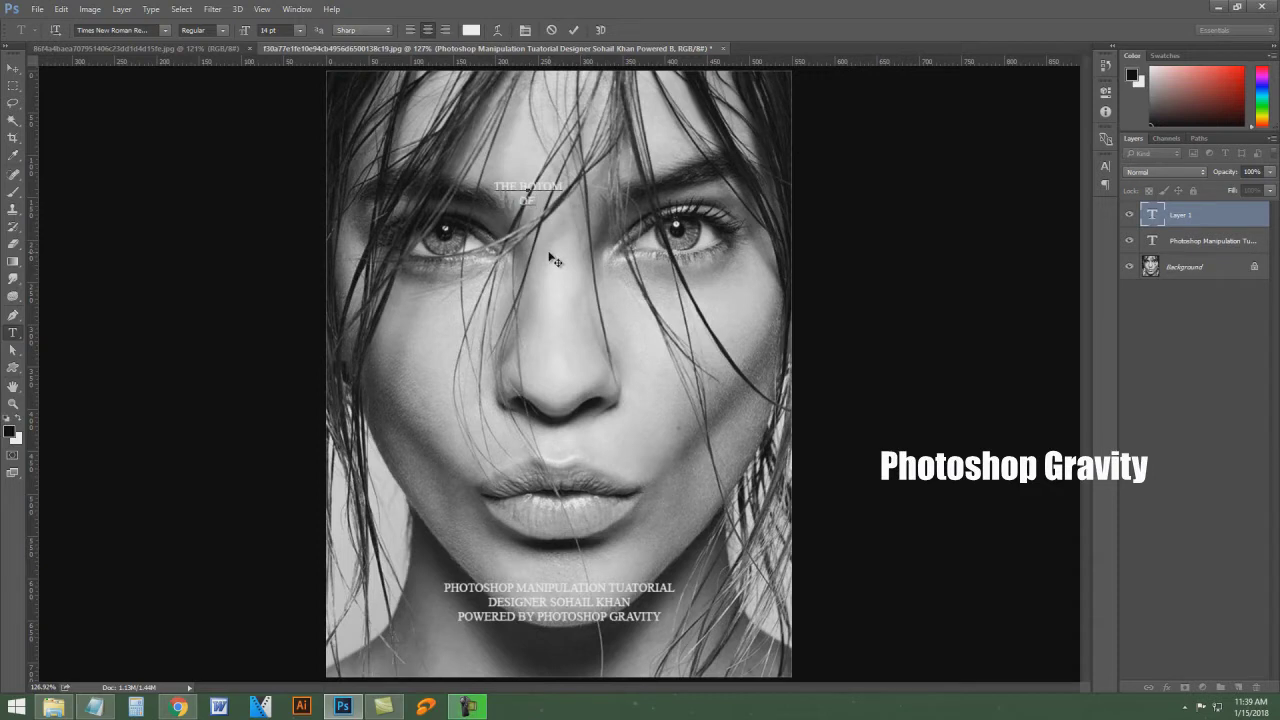
type("D")
type("EA")
type("N")
left_click_drag(580, 201, 400, 150)
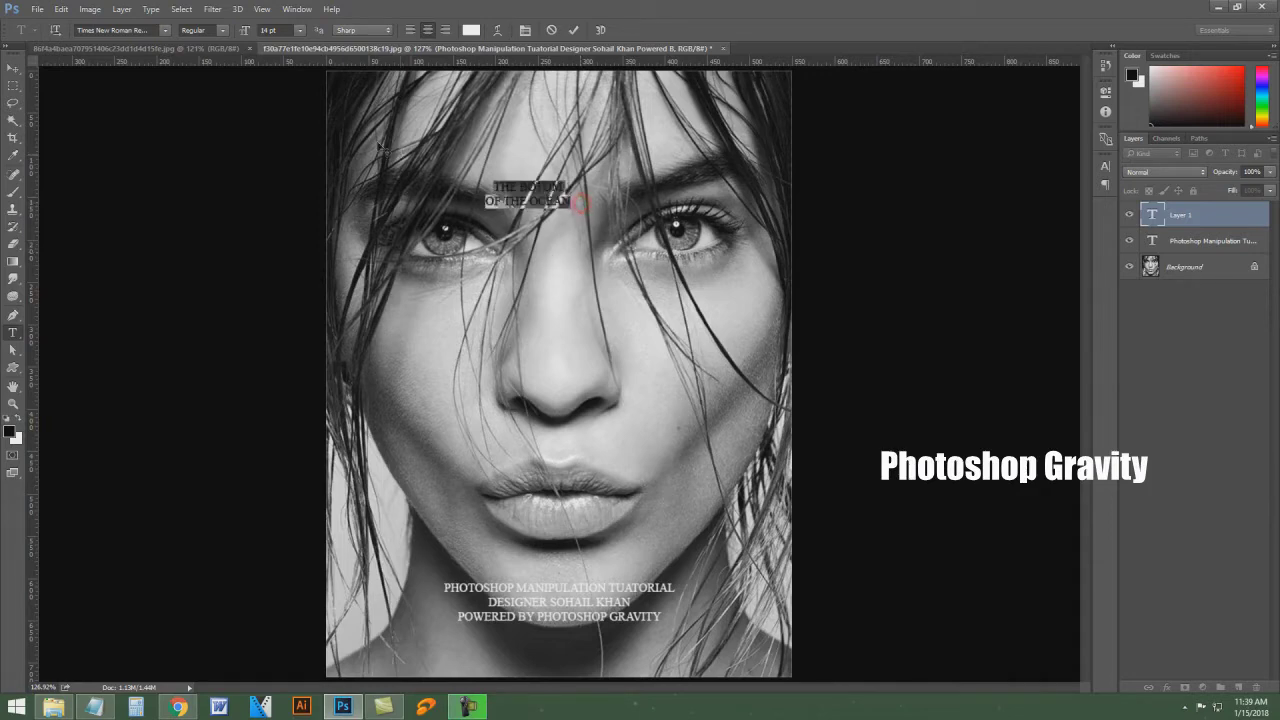
left_click(150, 30)
type("im")
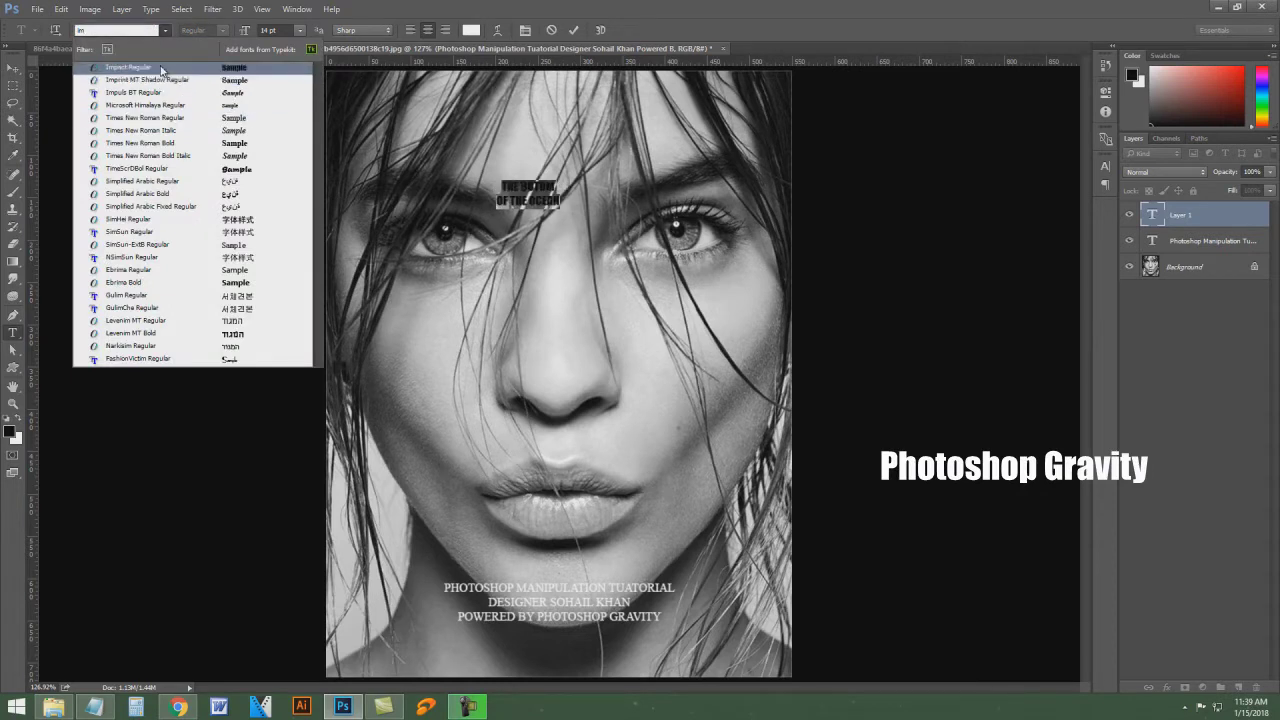
Step: Set the title in Impact with 36 pt leading and make 'THE BOTOM' 60 pt
left_click(165, 67)
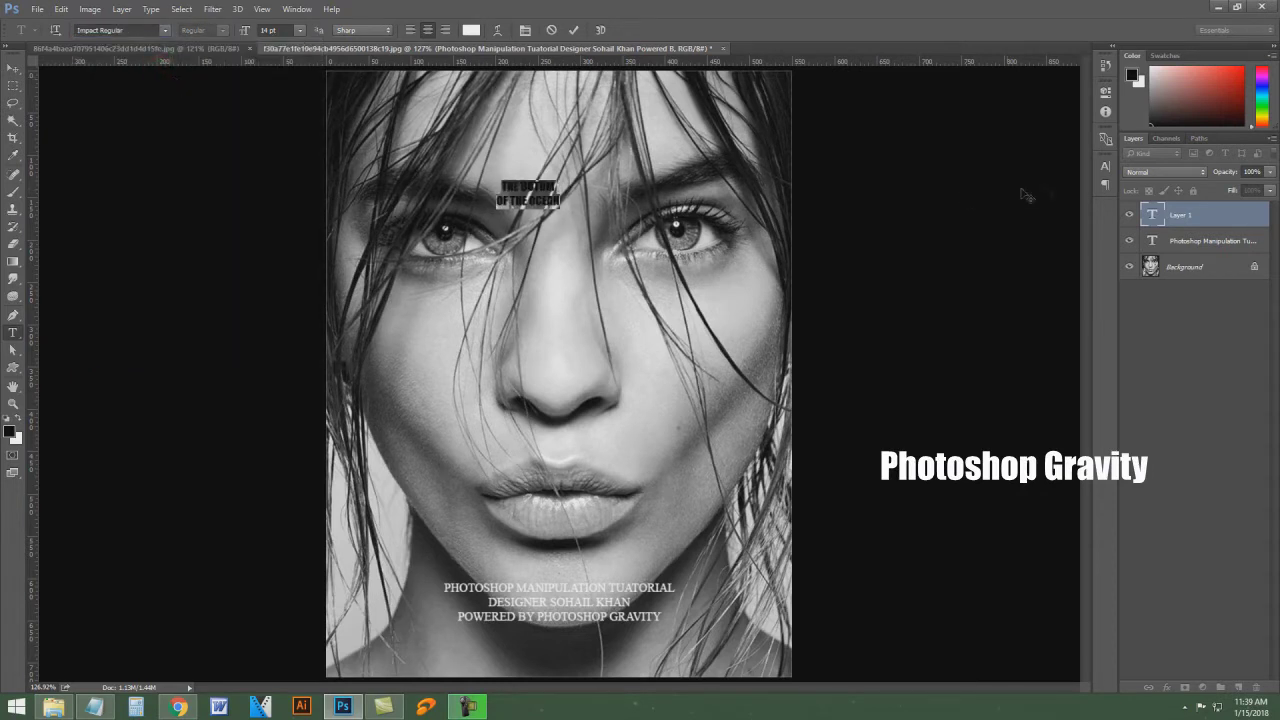
left_click(1105, 167)
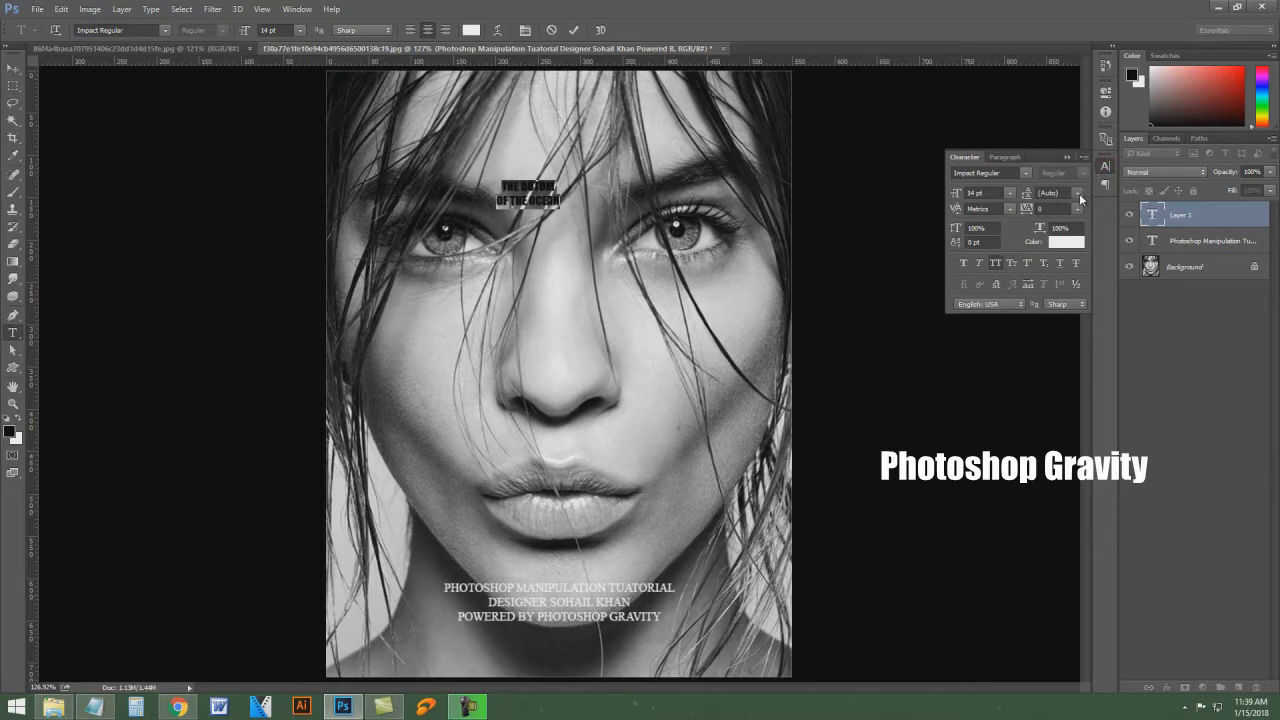
left_click(1078, 194)
left_click(1067, 374)
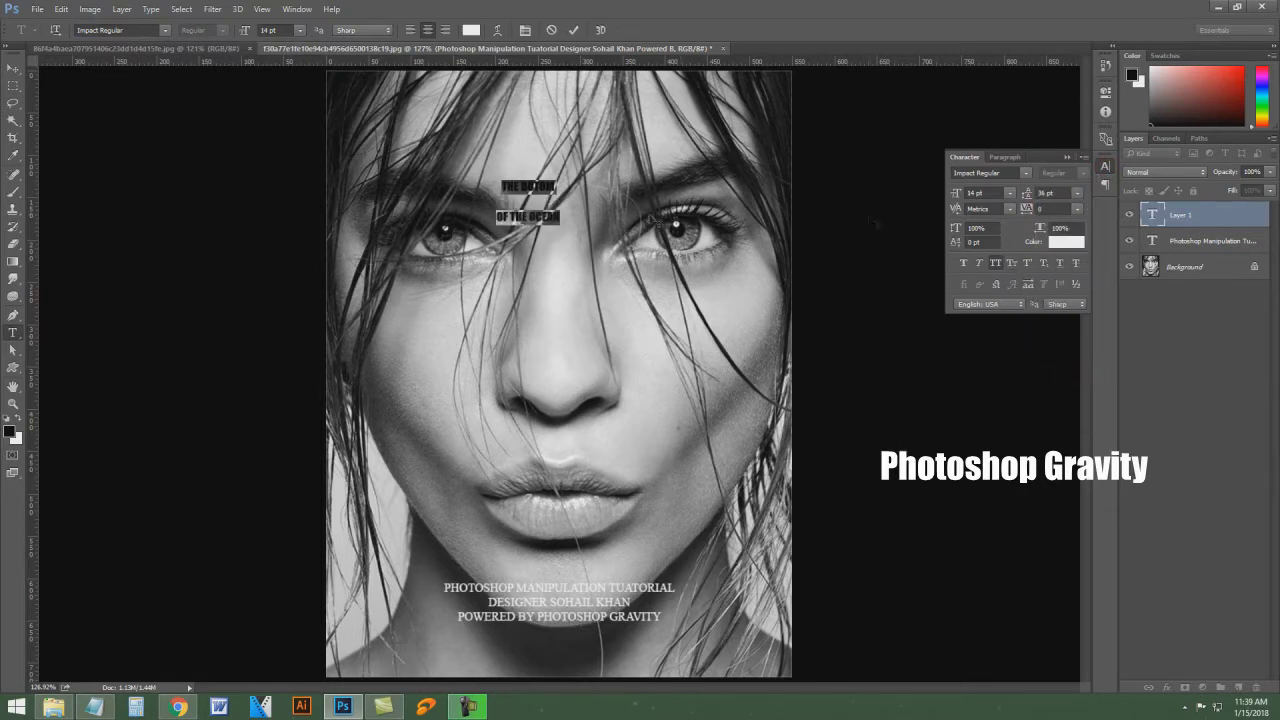
left_click_drag(567, 187, 432, 185)
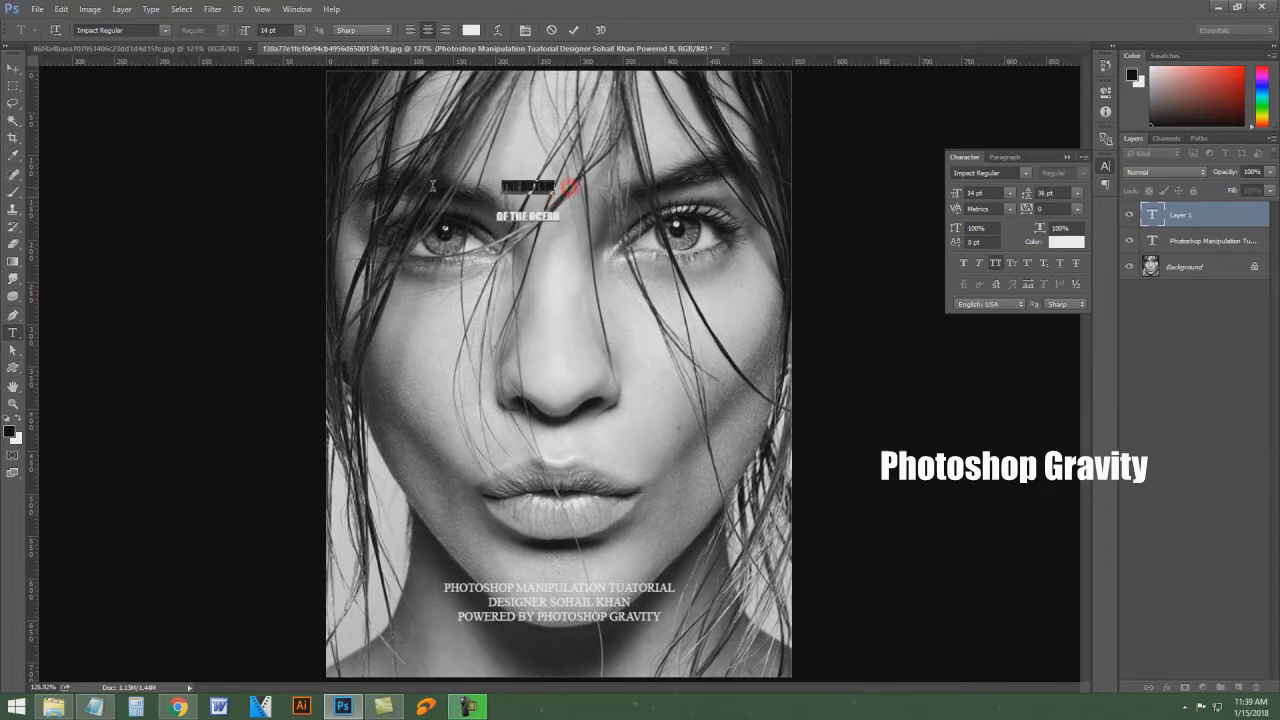
left_click(1010, 193)
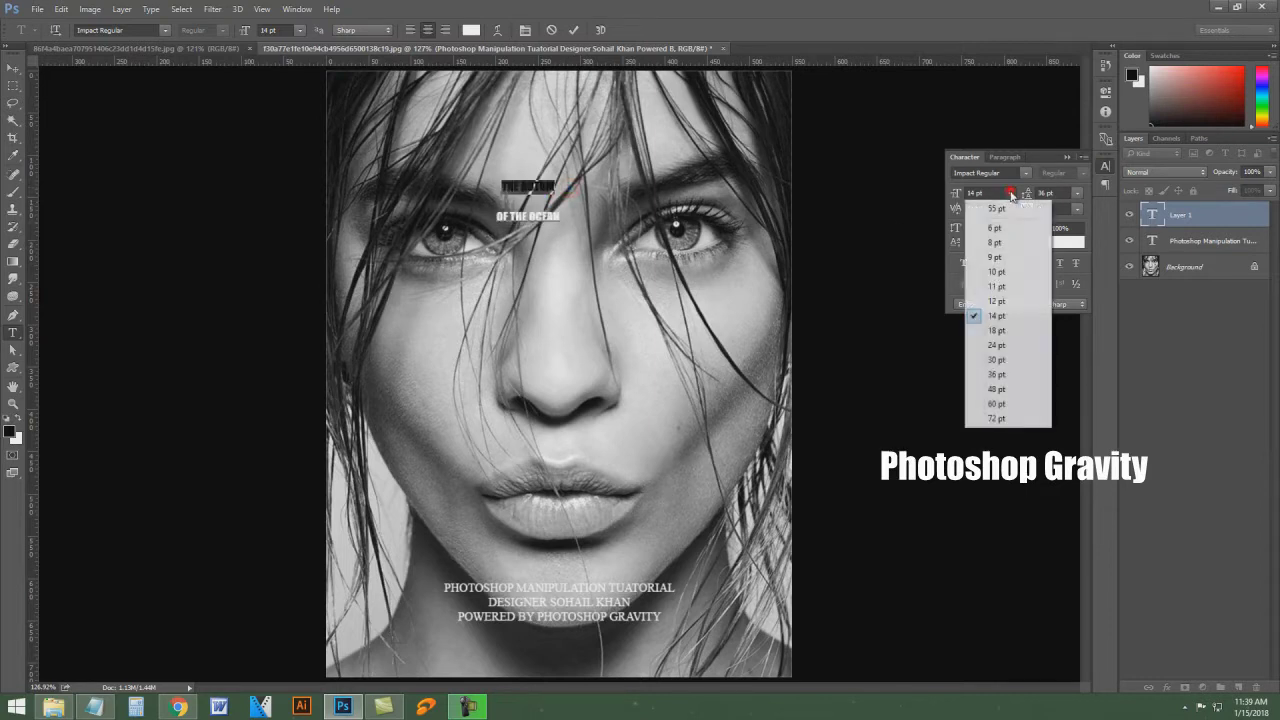
left_click(997, 405)
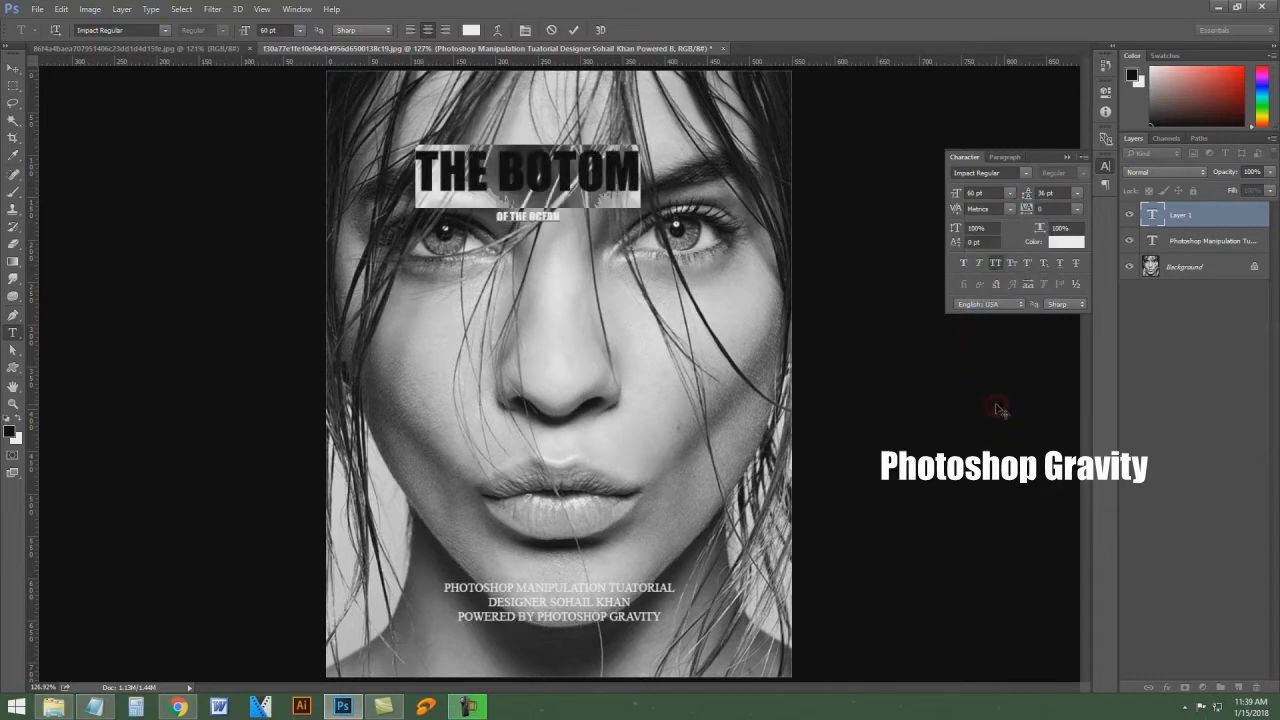
Step: Make 'OF THE OCEAN' 36 pt with 200 tracking and commit the title
left_click(532, 220)
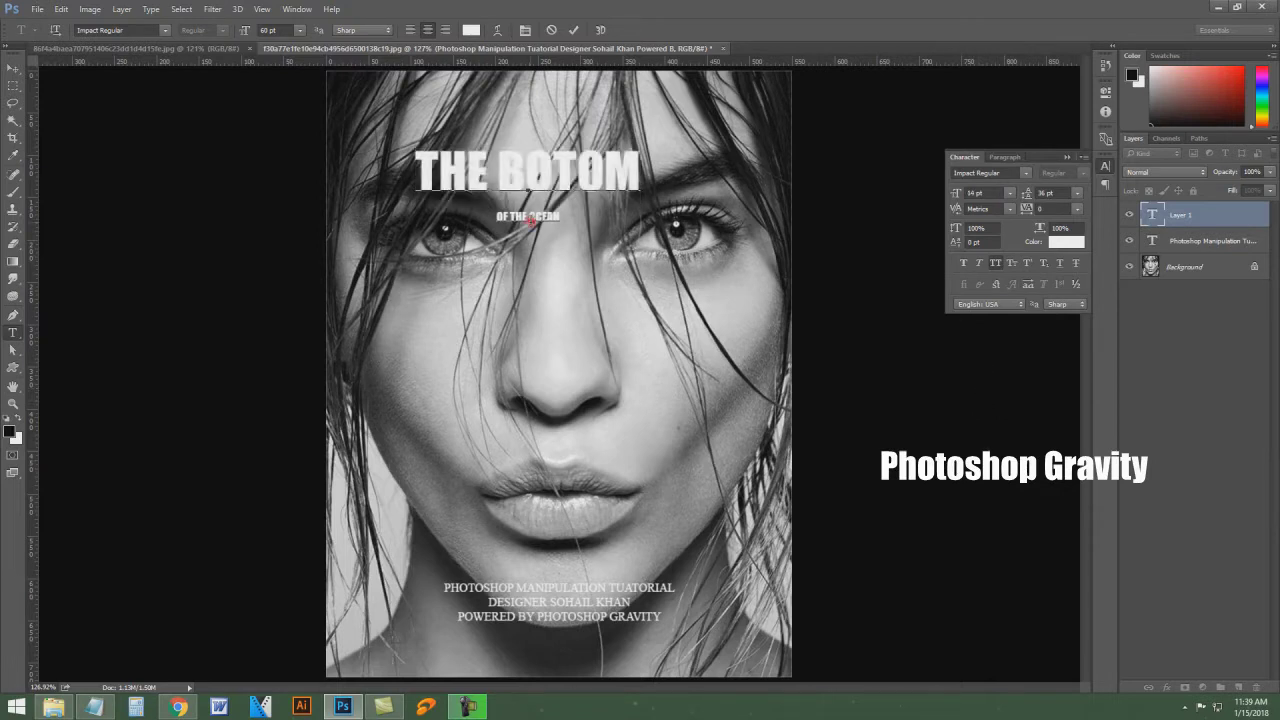
left_click_drag(497, 216, 566, 218)
left_click(1011, 193)
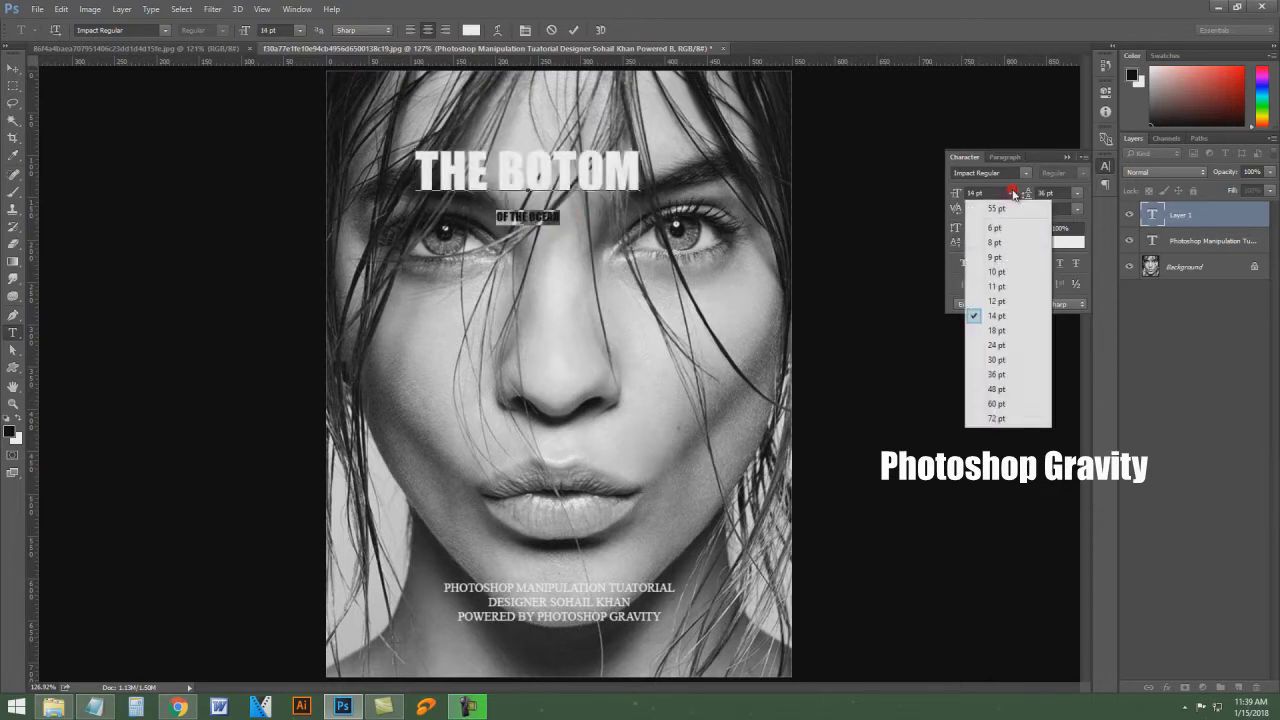
left_click(1035, 377)
left_click(1077, 208)
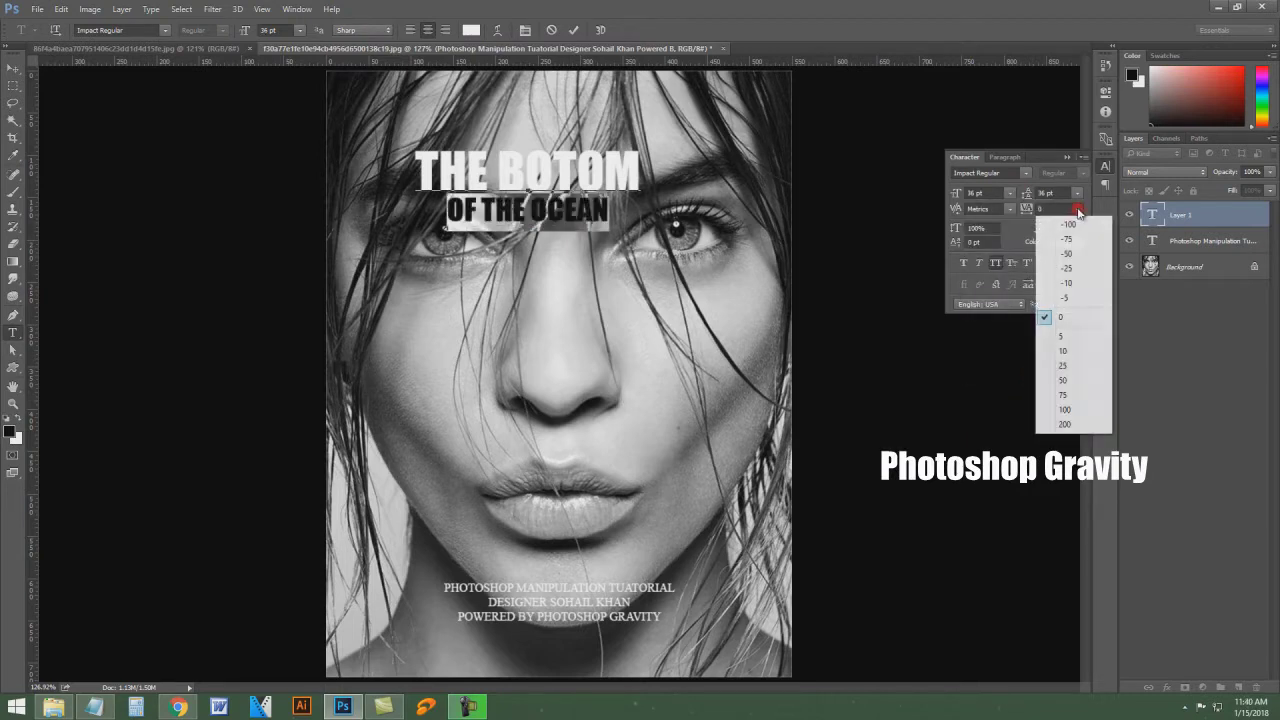
left_click(1070, 424)
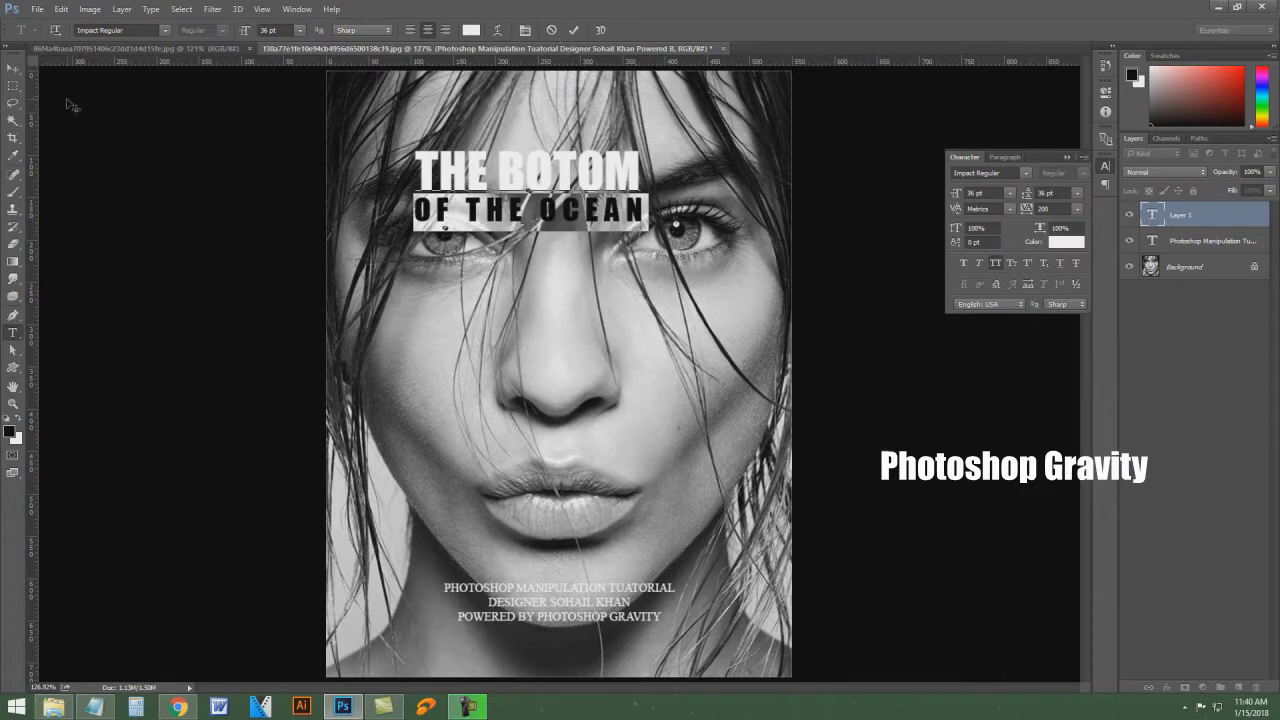
left_click(12, 70)
Step: Move the title to the top and the credits lower, then duplicate the title layer
left_click_drag(548, 180, 578, 126)
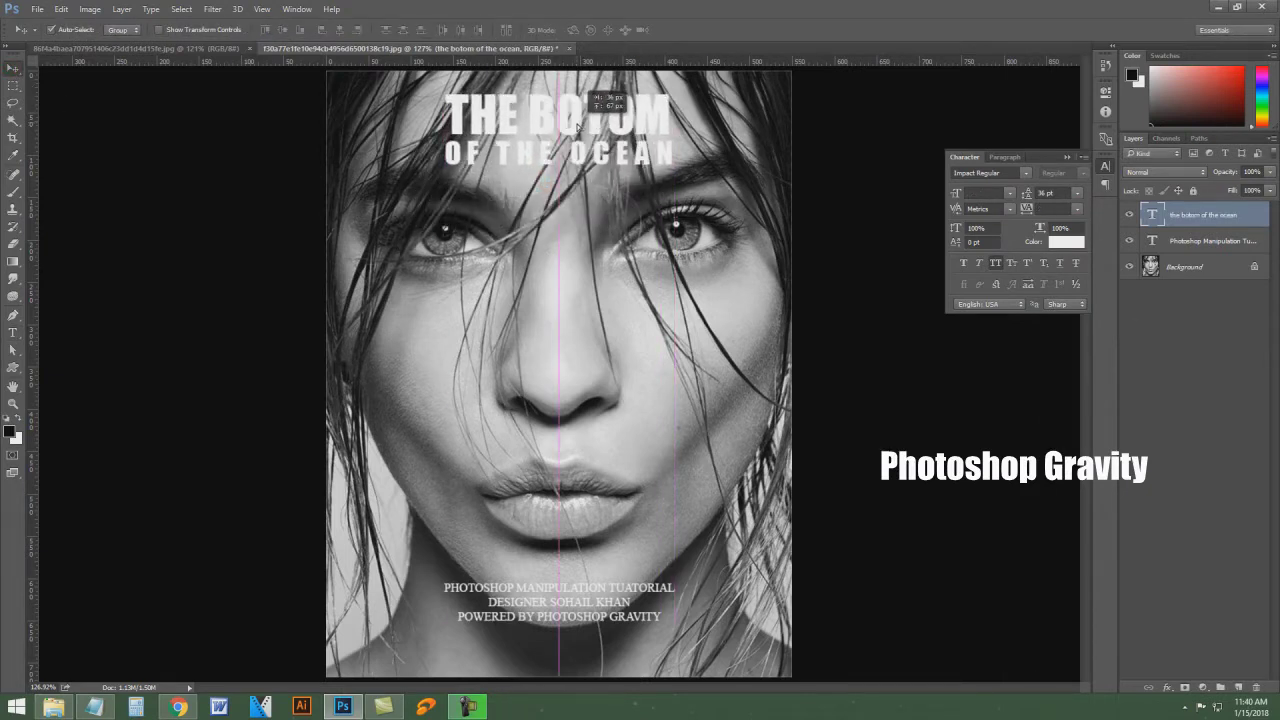
left_click_drag(596, 596, 598, 638)
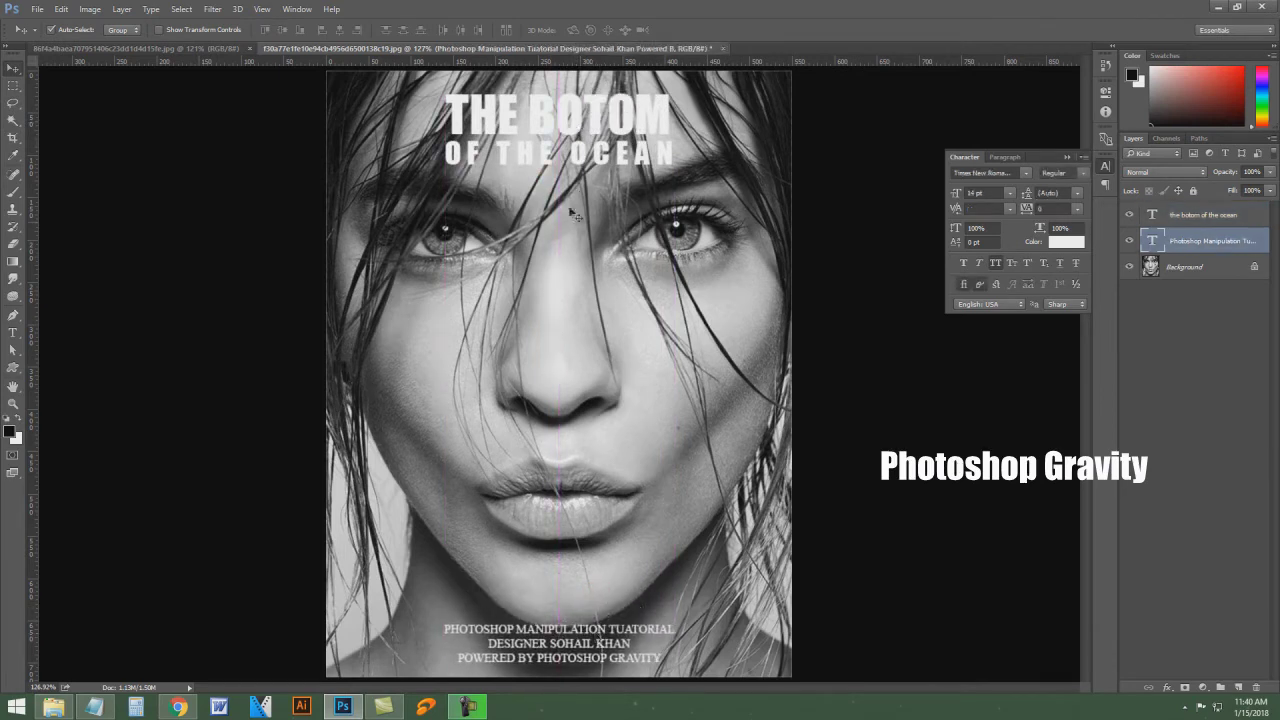
left_click(576, 121)
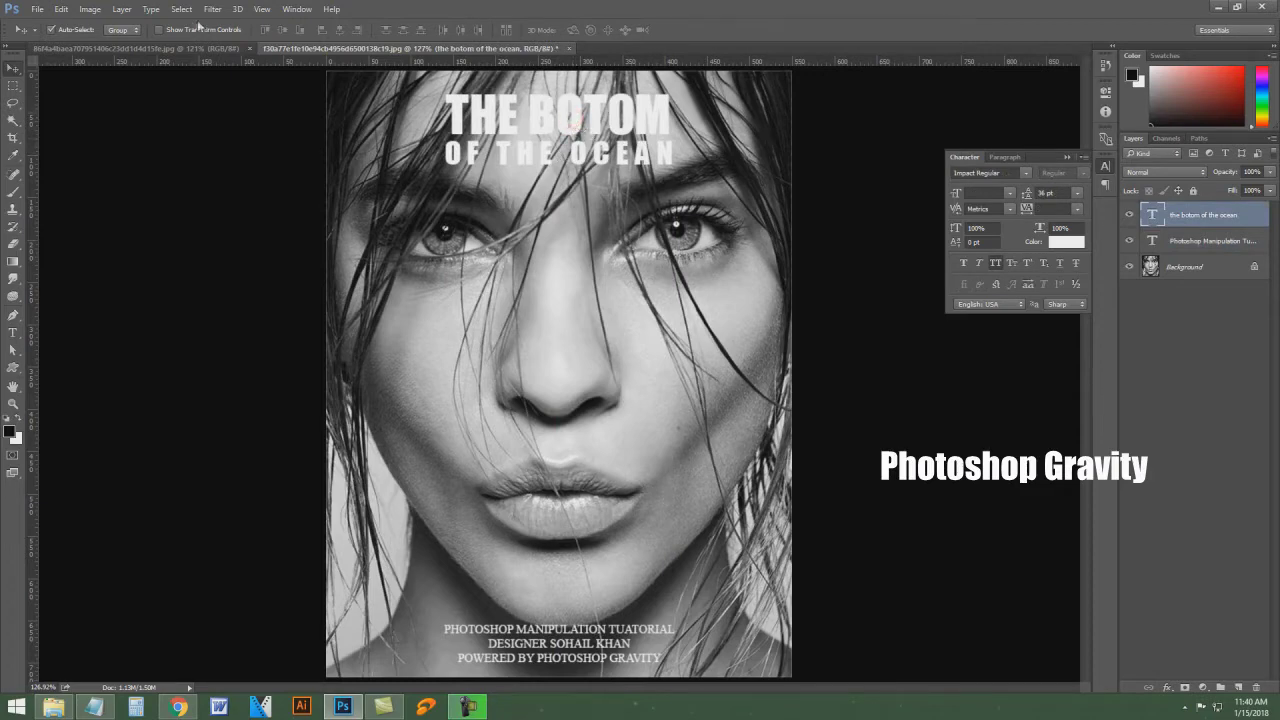
left_click(121, 9)
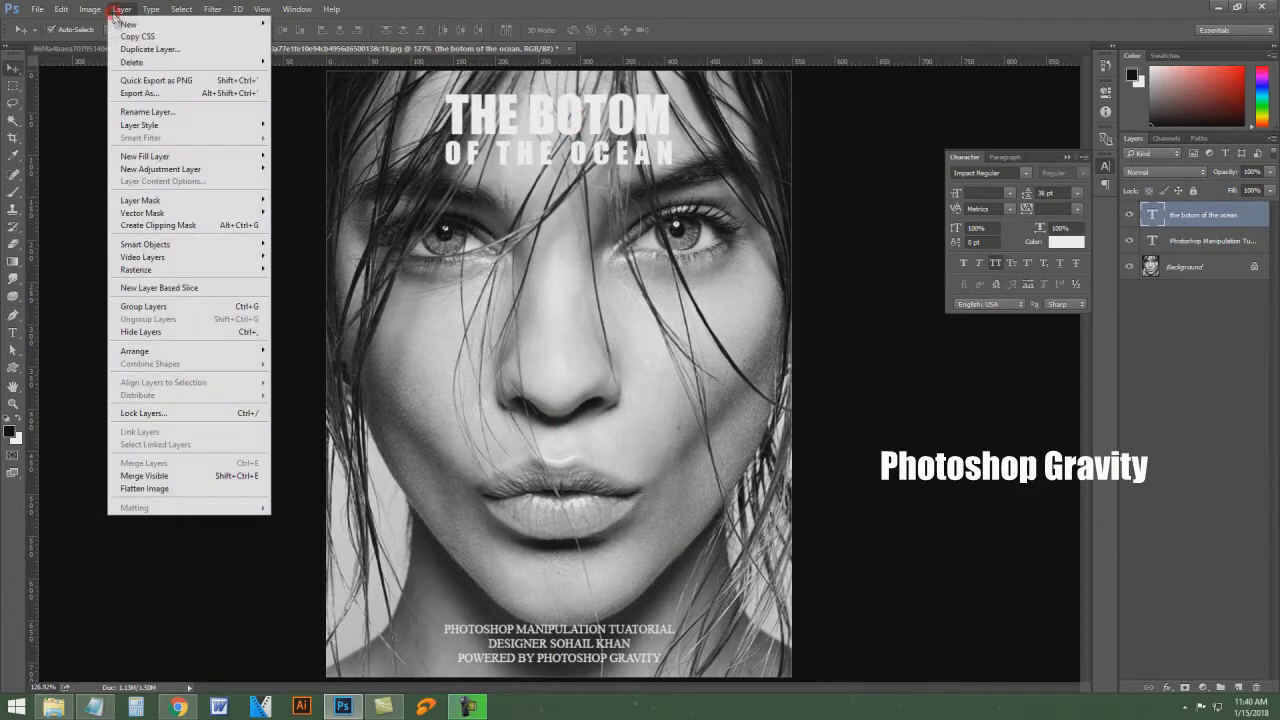
left_click(197, 50)
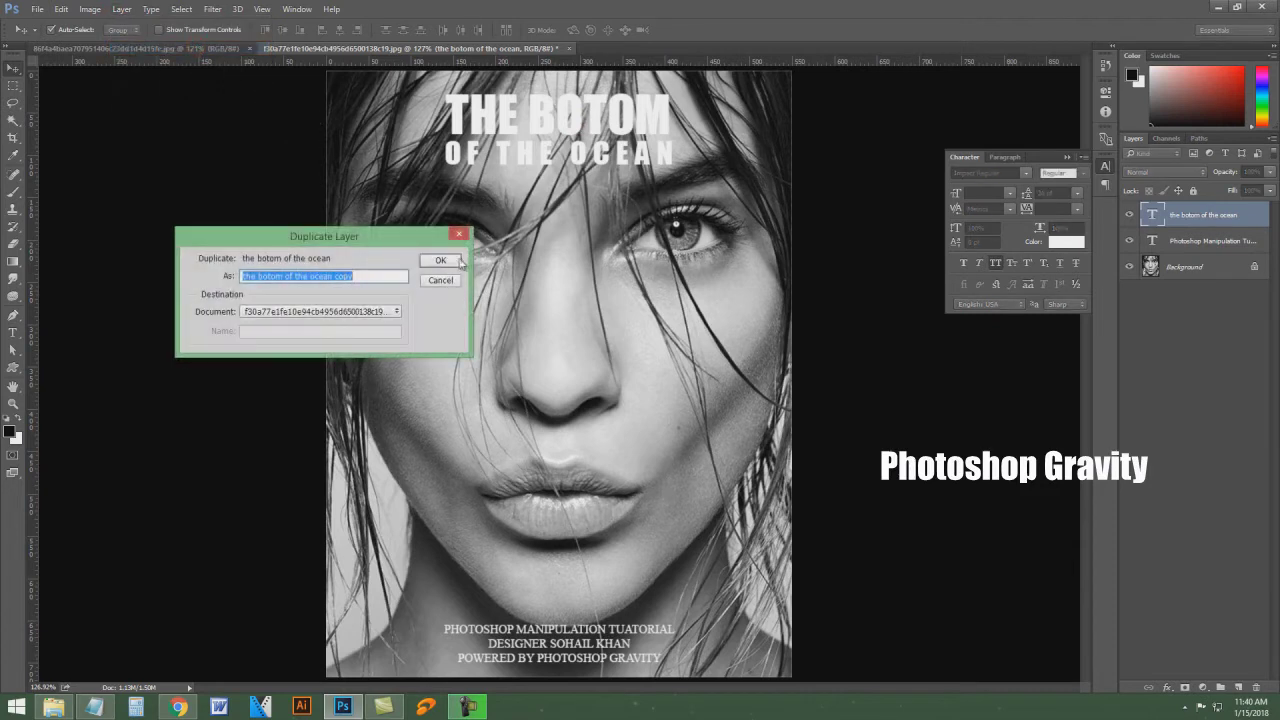
left_click(456, 260)
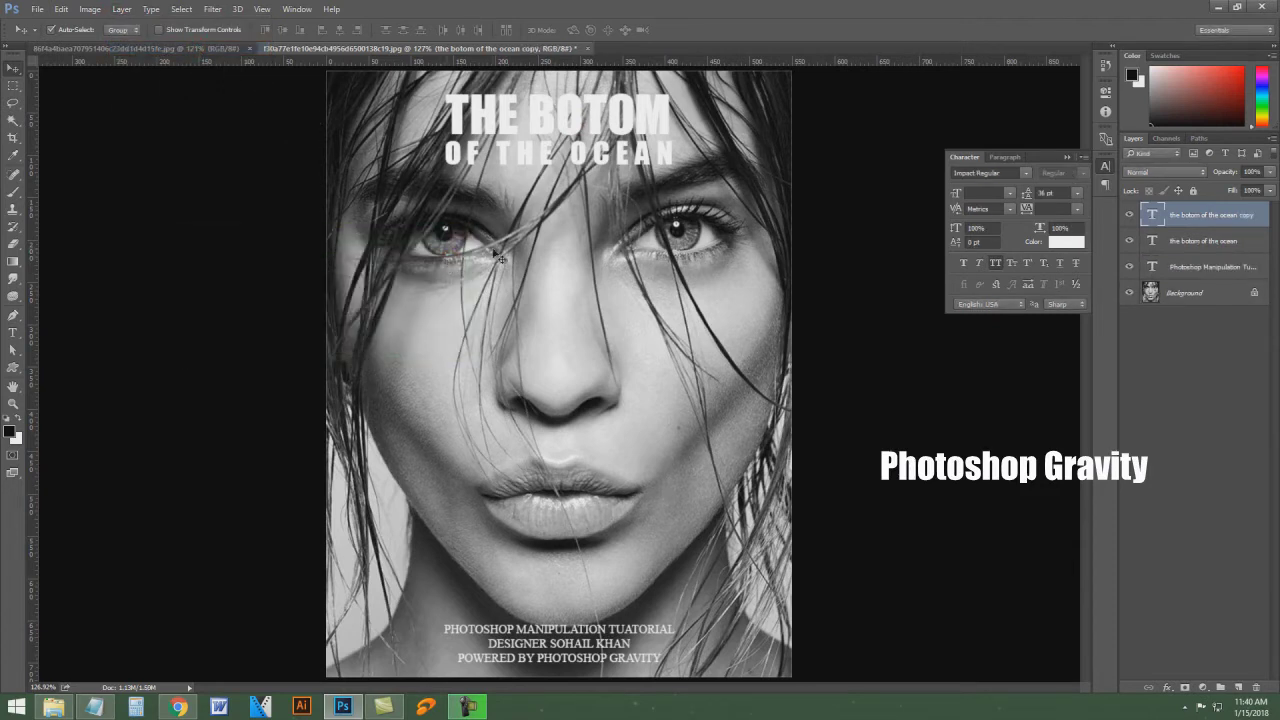
Step: Set the original title layer's text colour to black 000000
left_click(1193, 243)
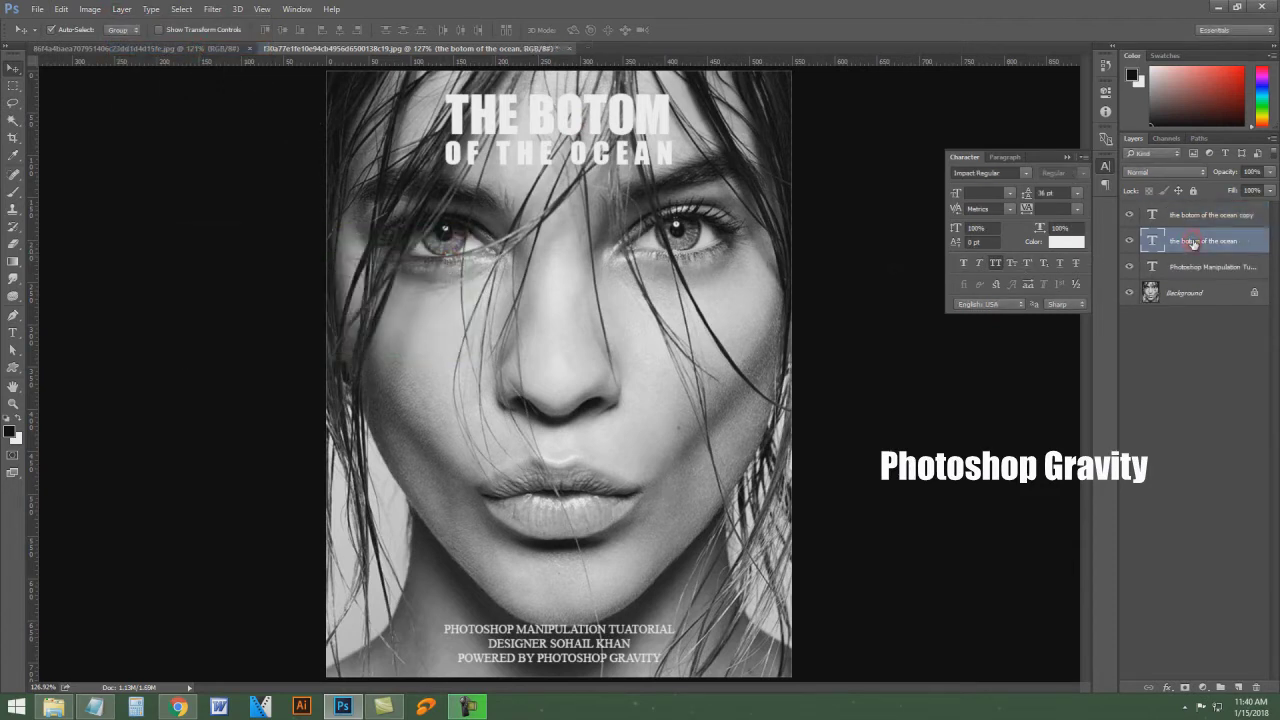
left_click(1073, 250)
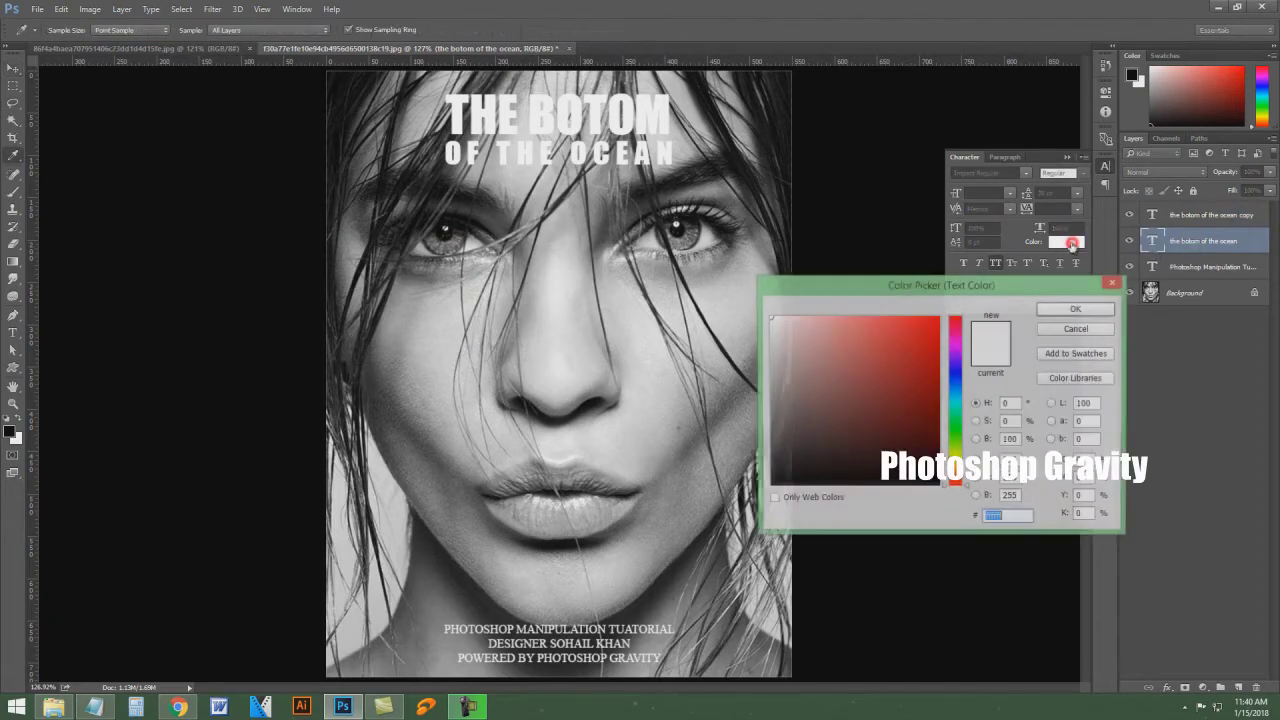
left_click(862, 215)
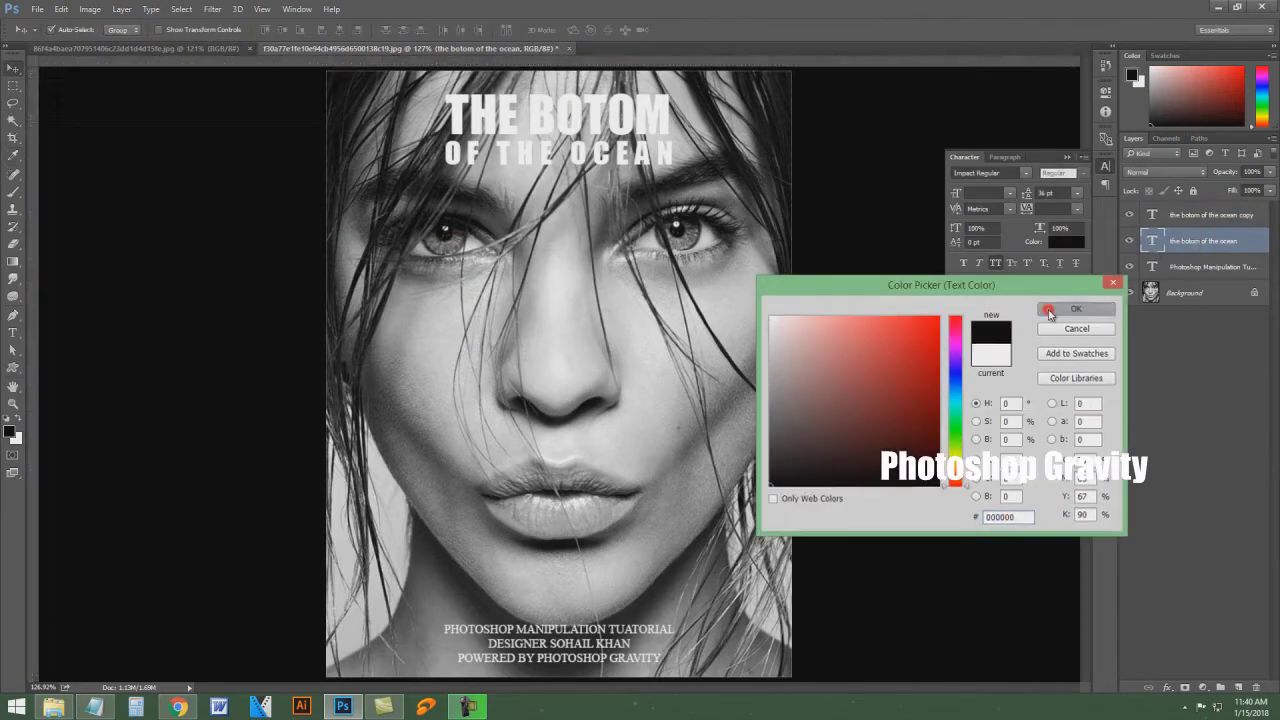
left_click(1049, 312)
left_click(1067, 158)
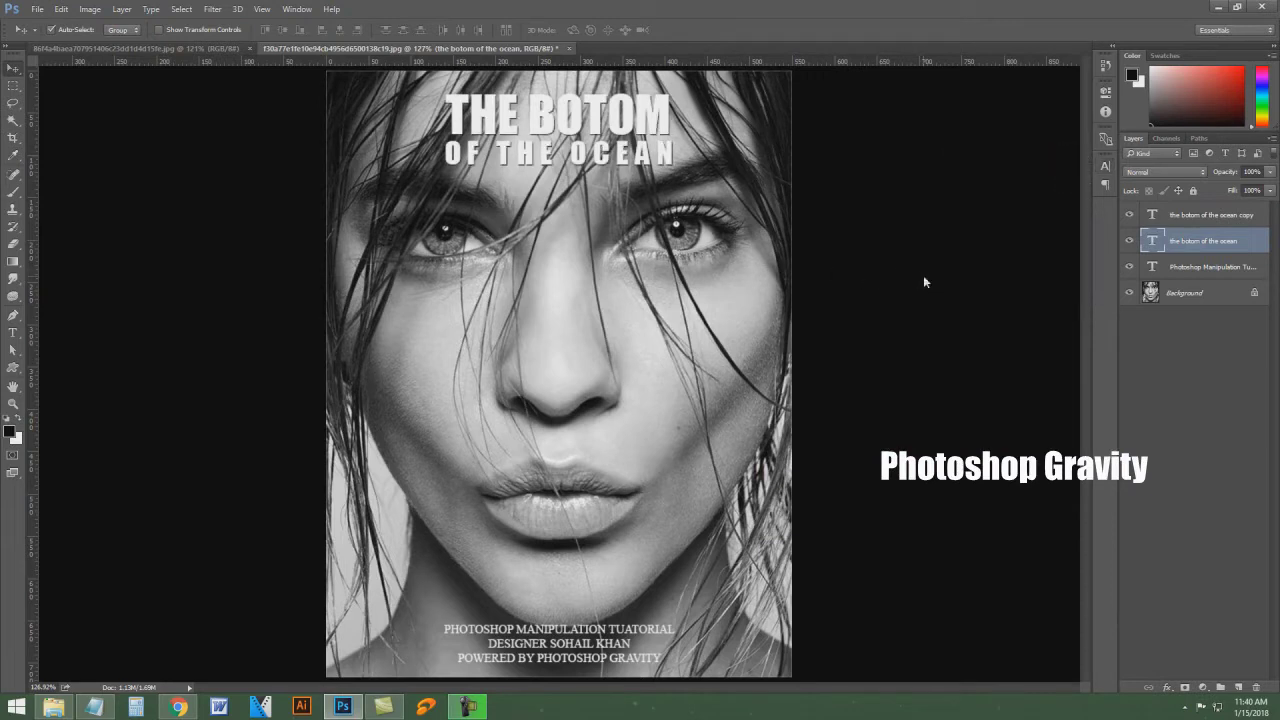
Step: Select all of the shark image and copy it
right_click(563, 272)
left_click(655, 285)
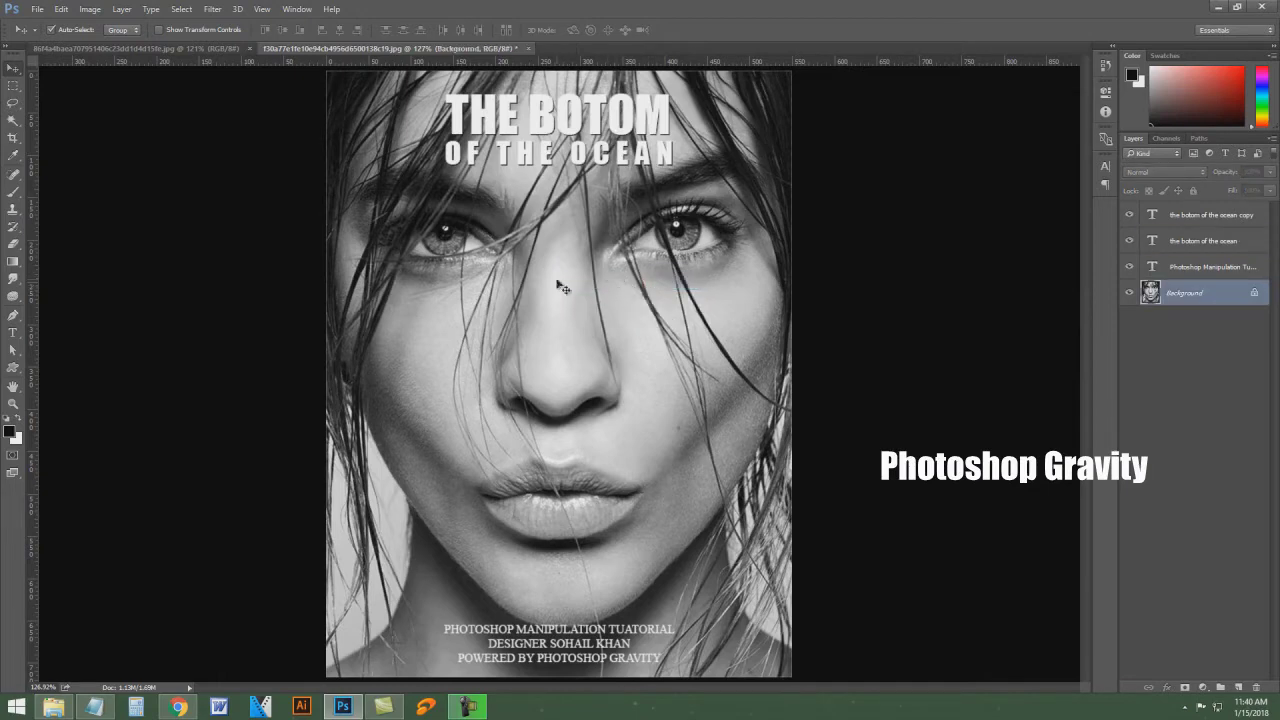
left_click(122, 48)
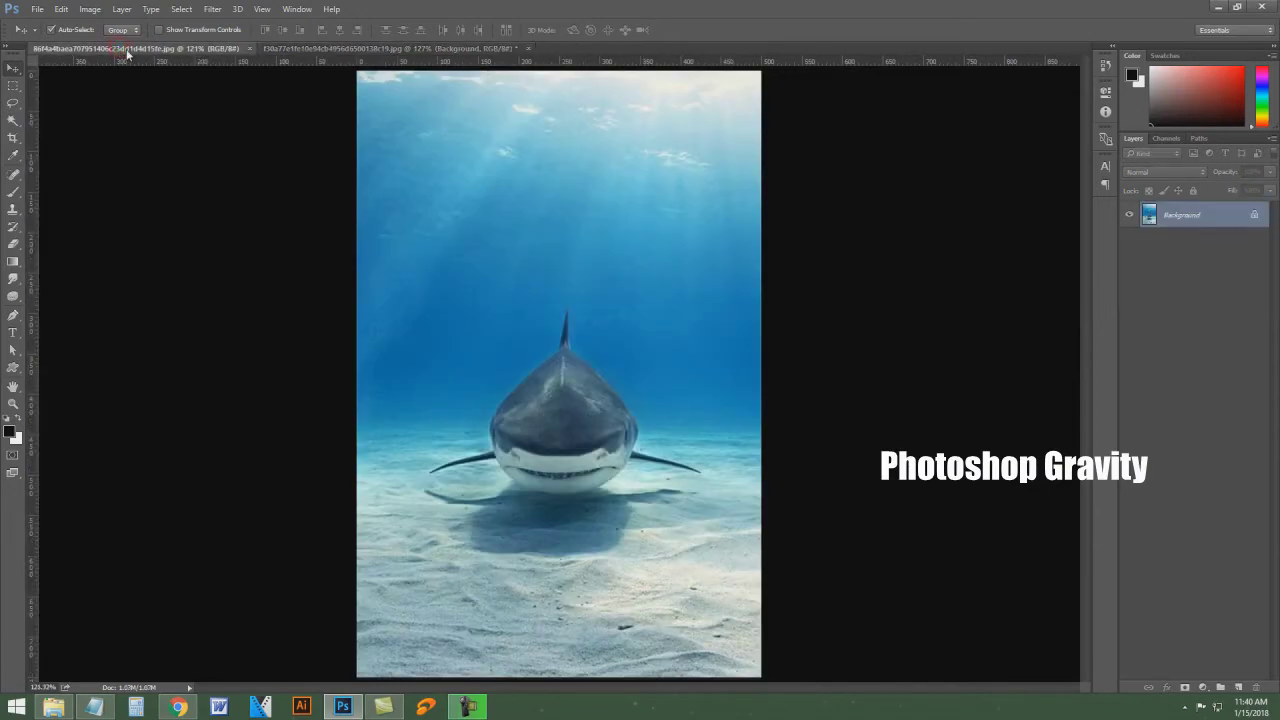
left_click(181, 9)
left_click(229, 22)
left_click(60, 9)
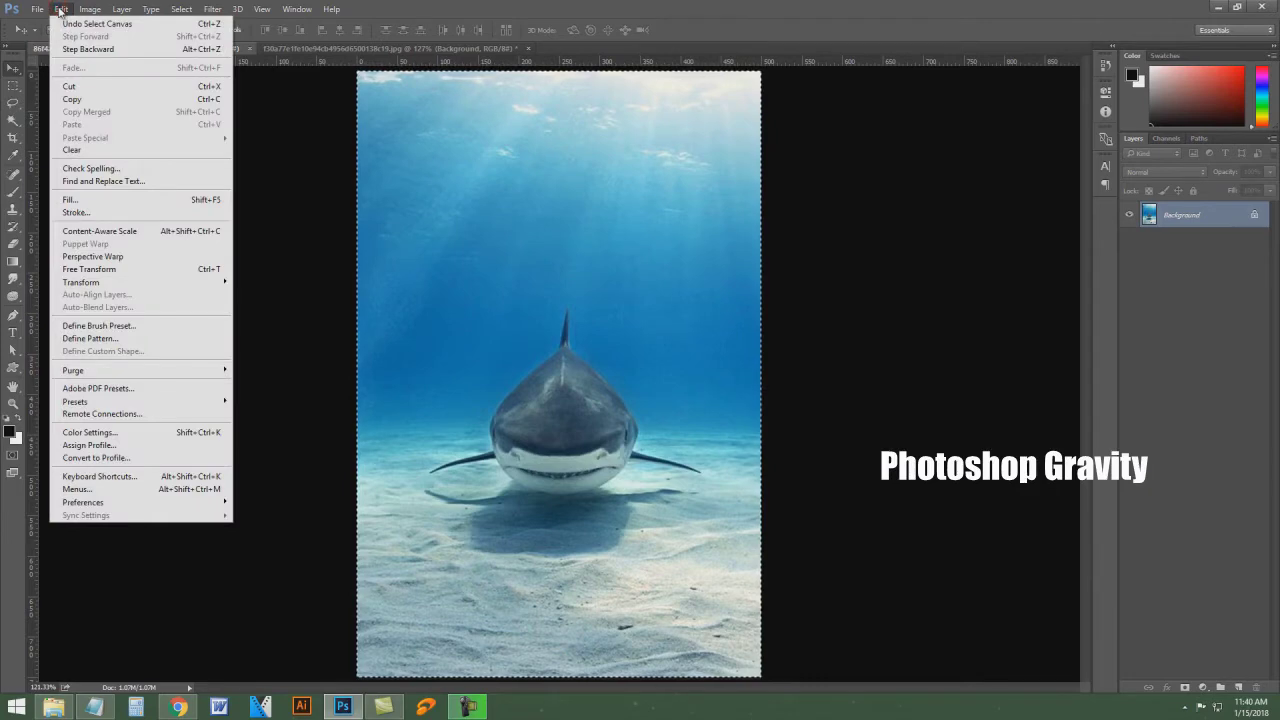
left_click(152, 100)
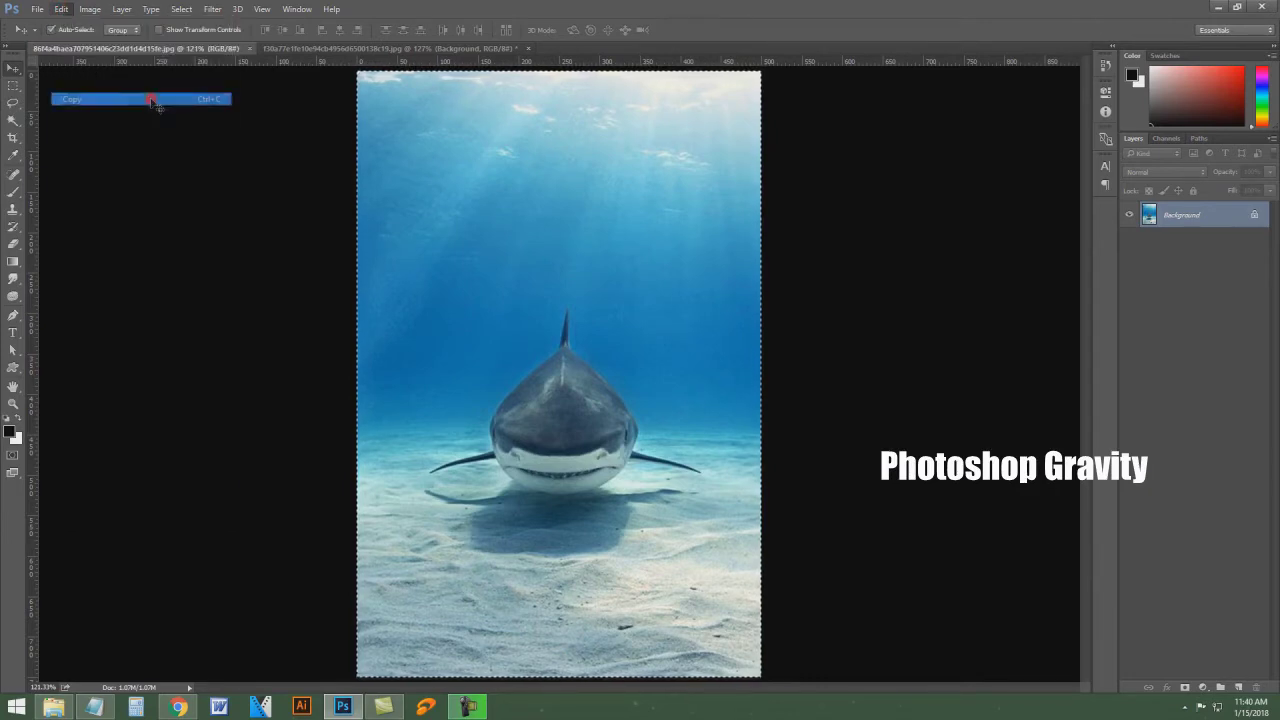
Step: Paste the shark photo into the poster, crop to its outline, and deselect
left_click(322, 50)
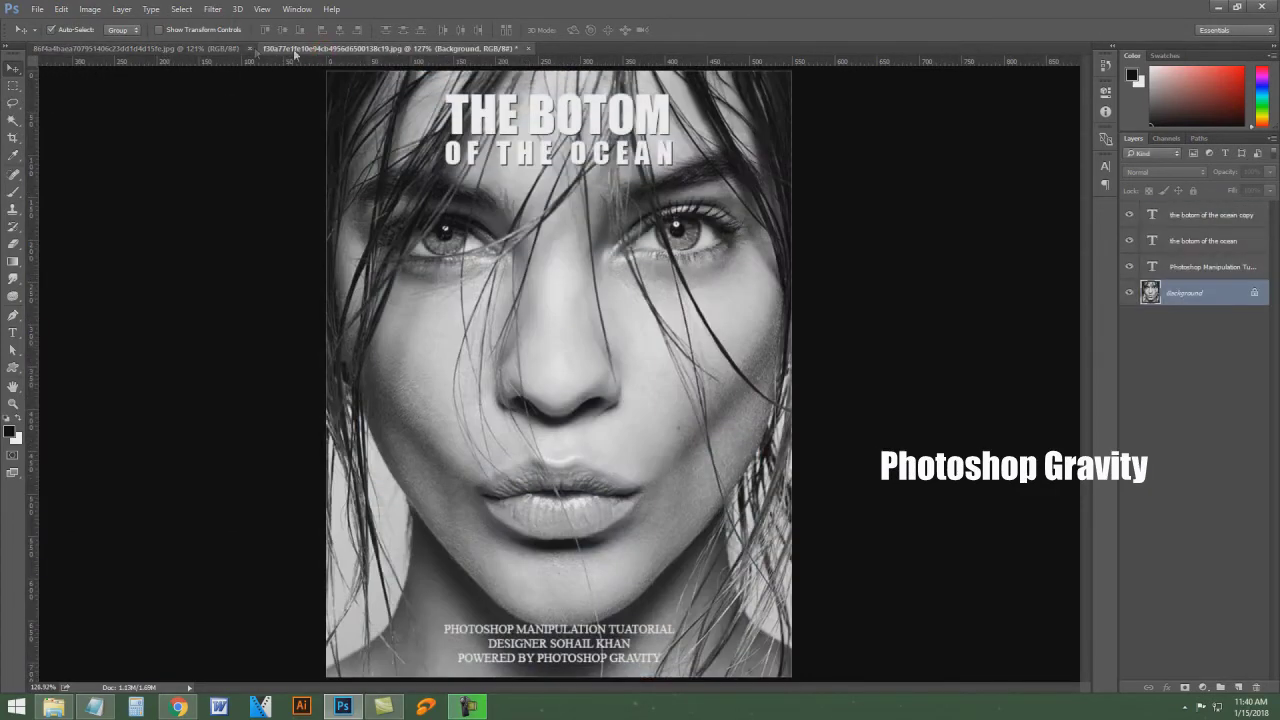
left_click(61, 9)
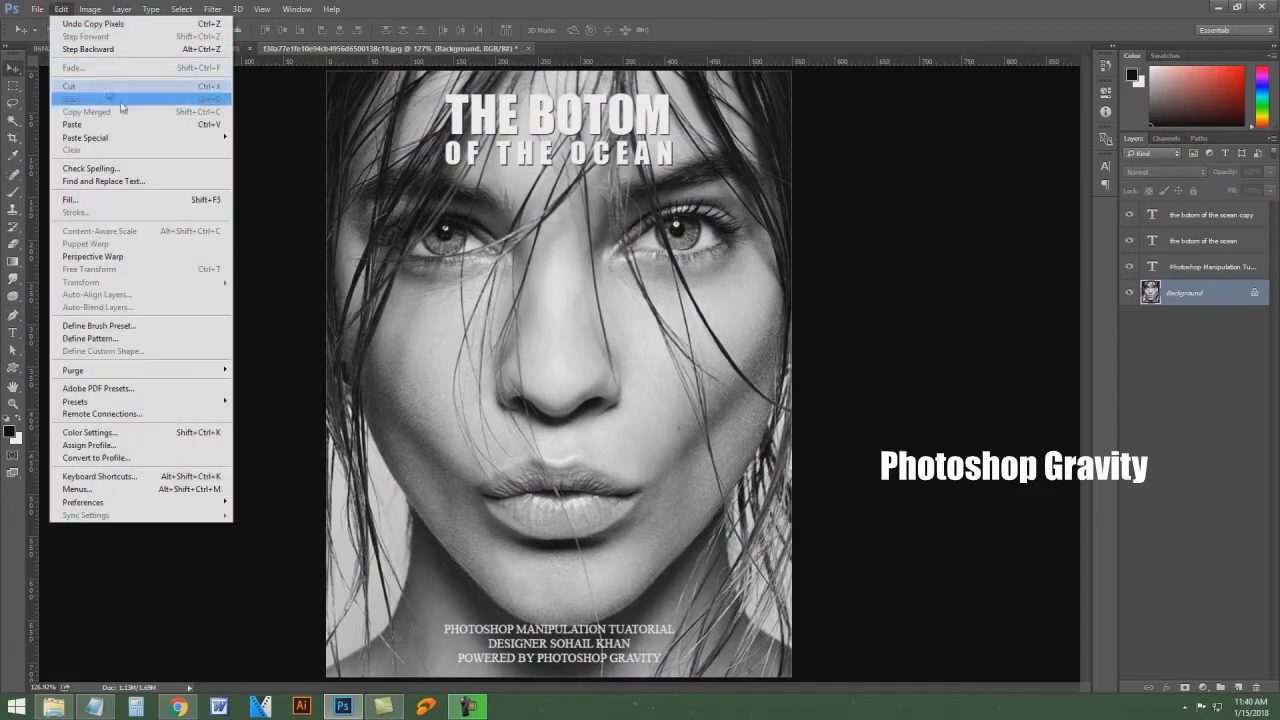
left_click(134, 125)
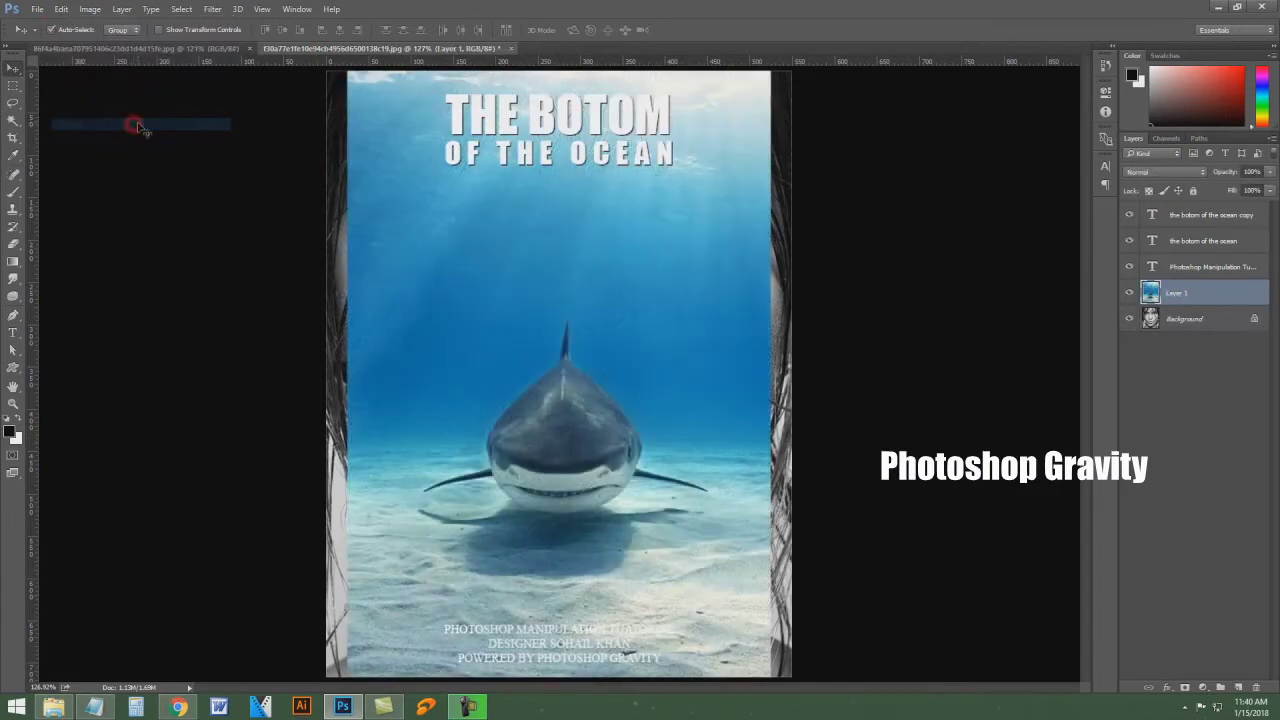
left_click(1150, 293, "ctrl")
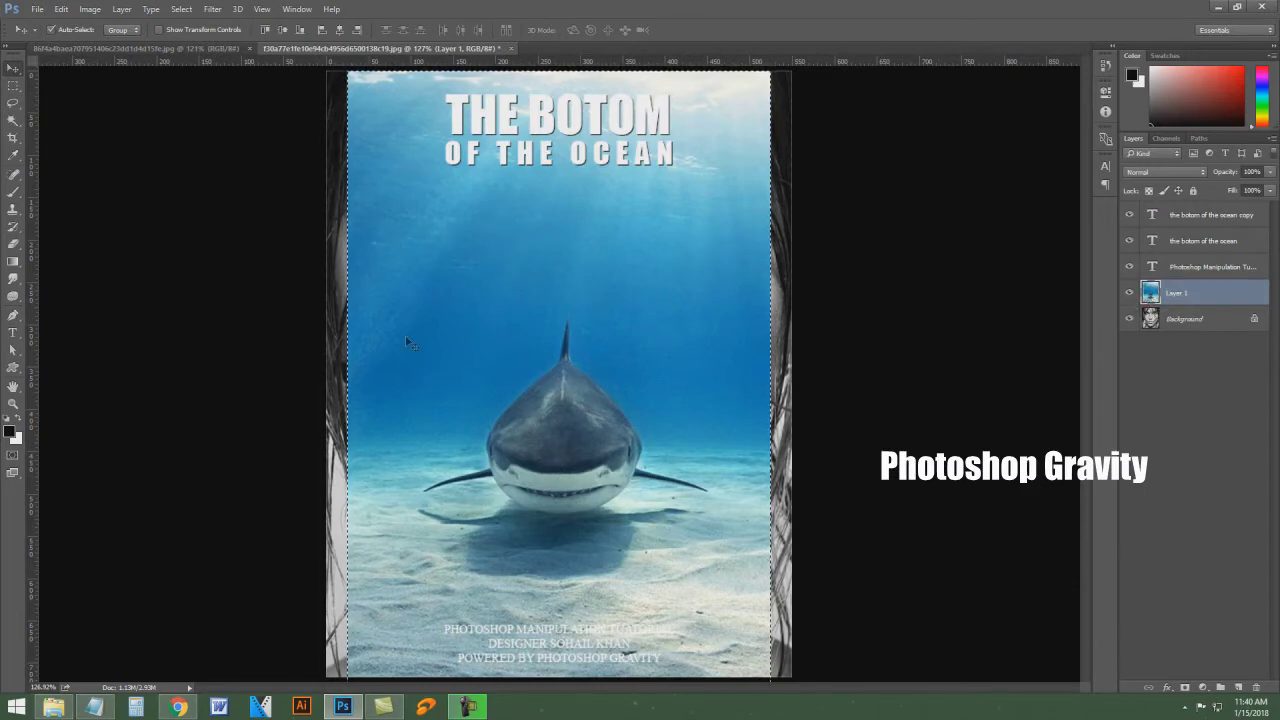
left_click(88, 11)
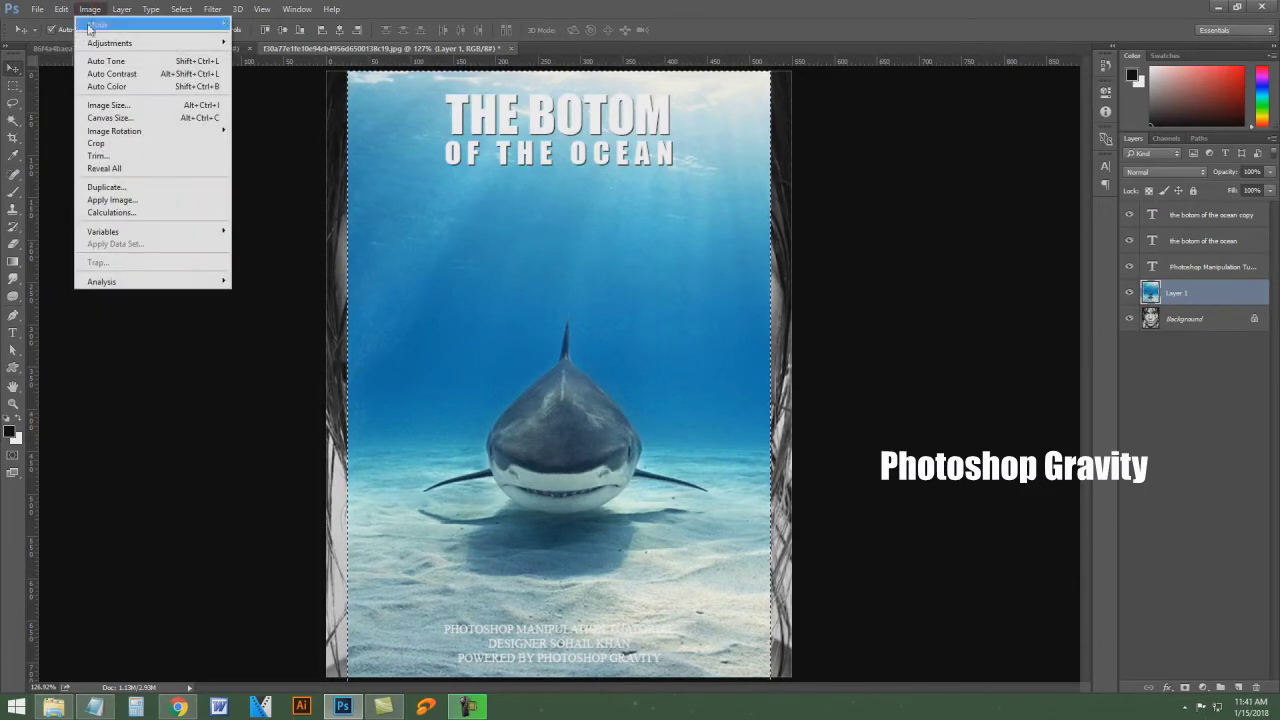
left_click(172, 145)
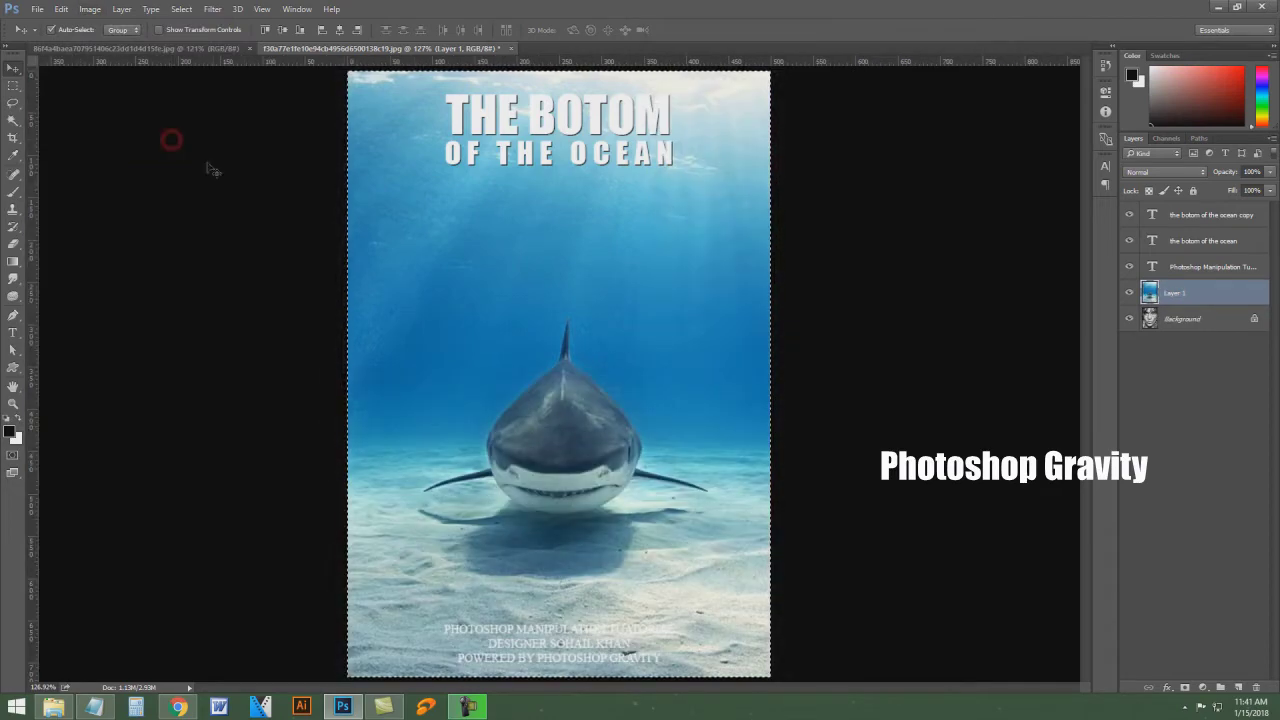
left_click(183, 10)
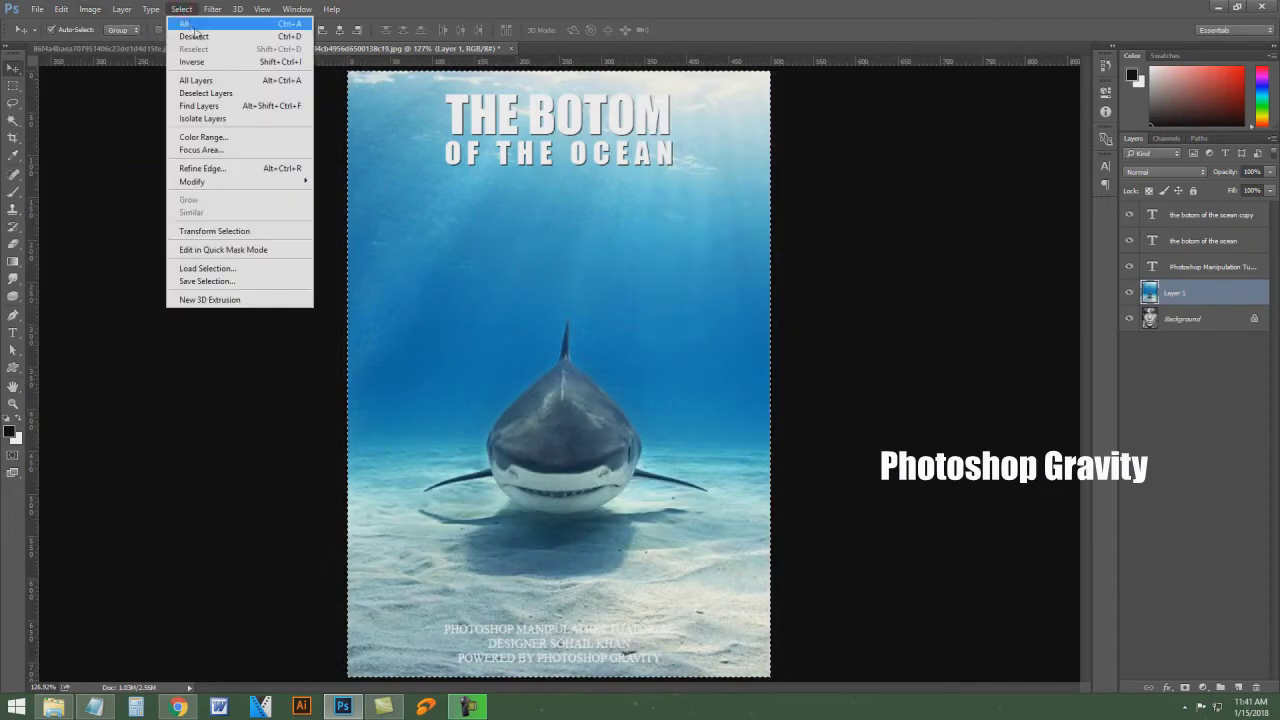
left_click(243, 36)
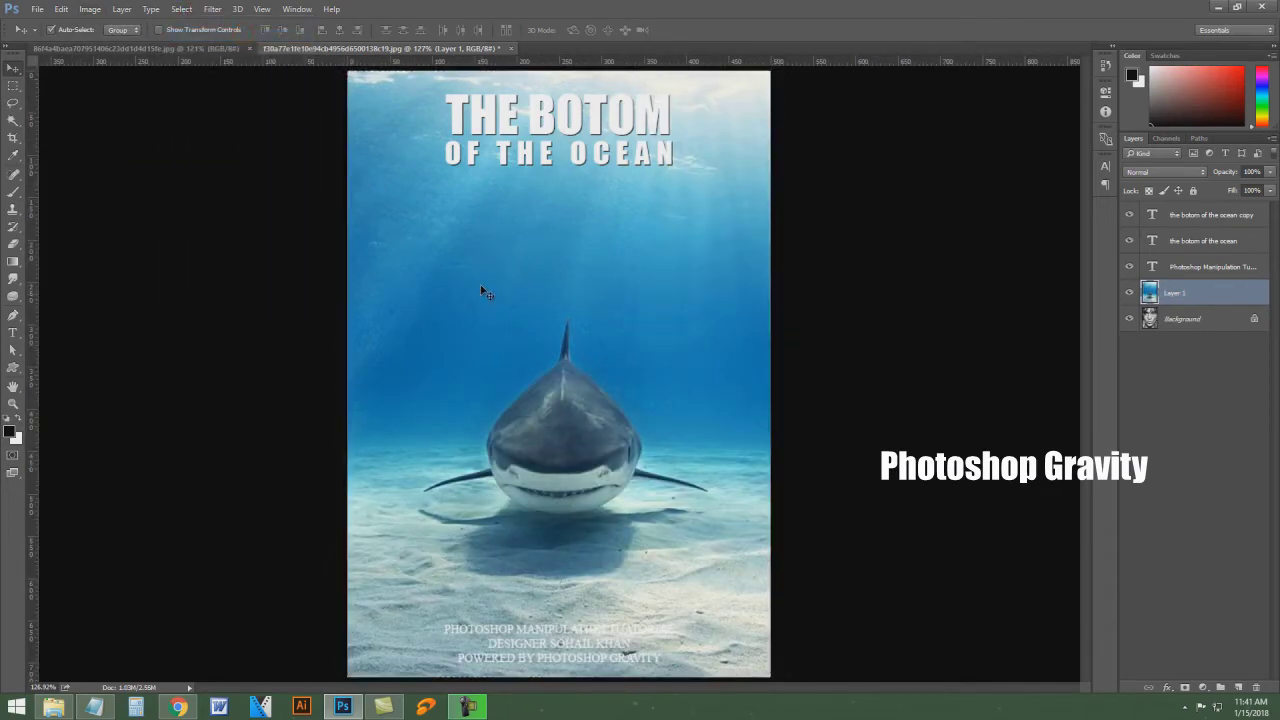
Step: Move the shark photo up so the lips show below, then target the Background layer
left_click_drag(575, 572, 577, 362)
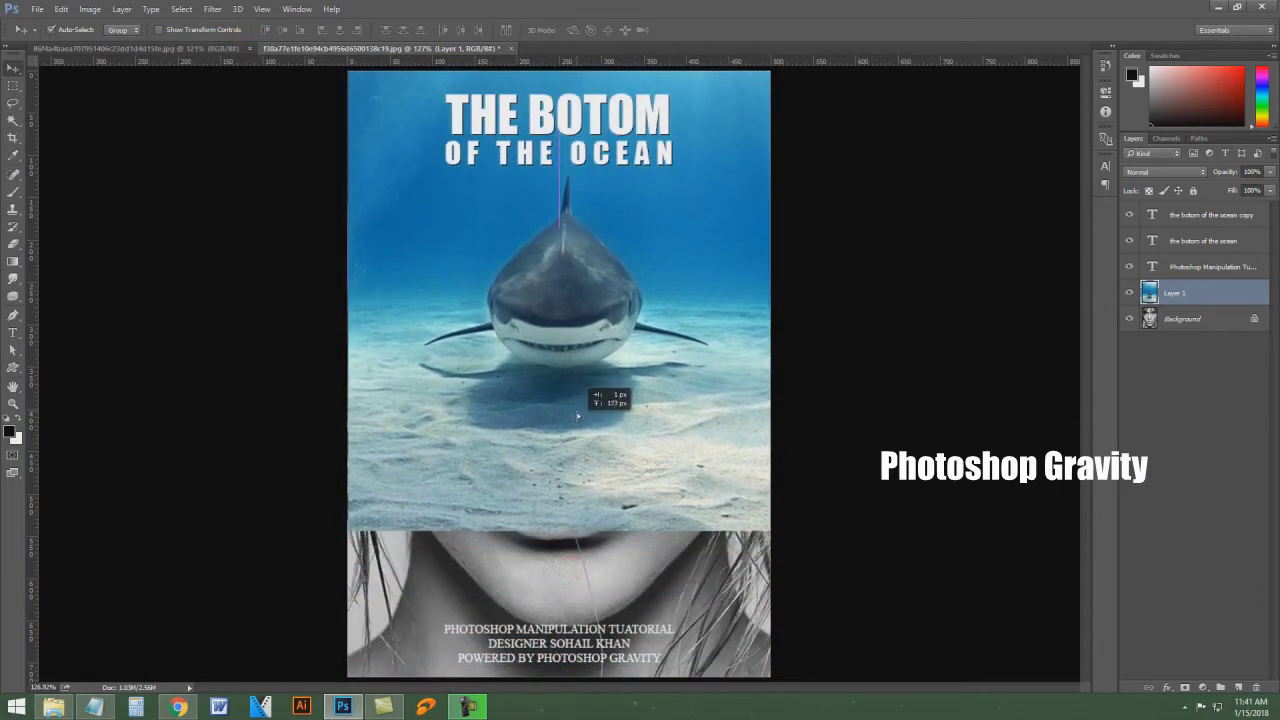
left_click_drag(577, 362, 572, 372)
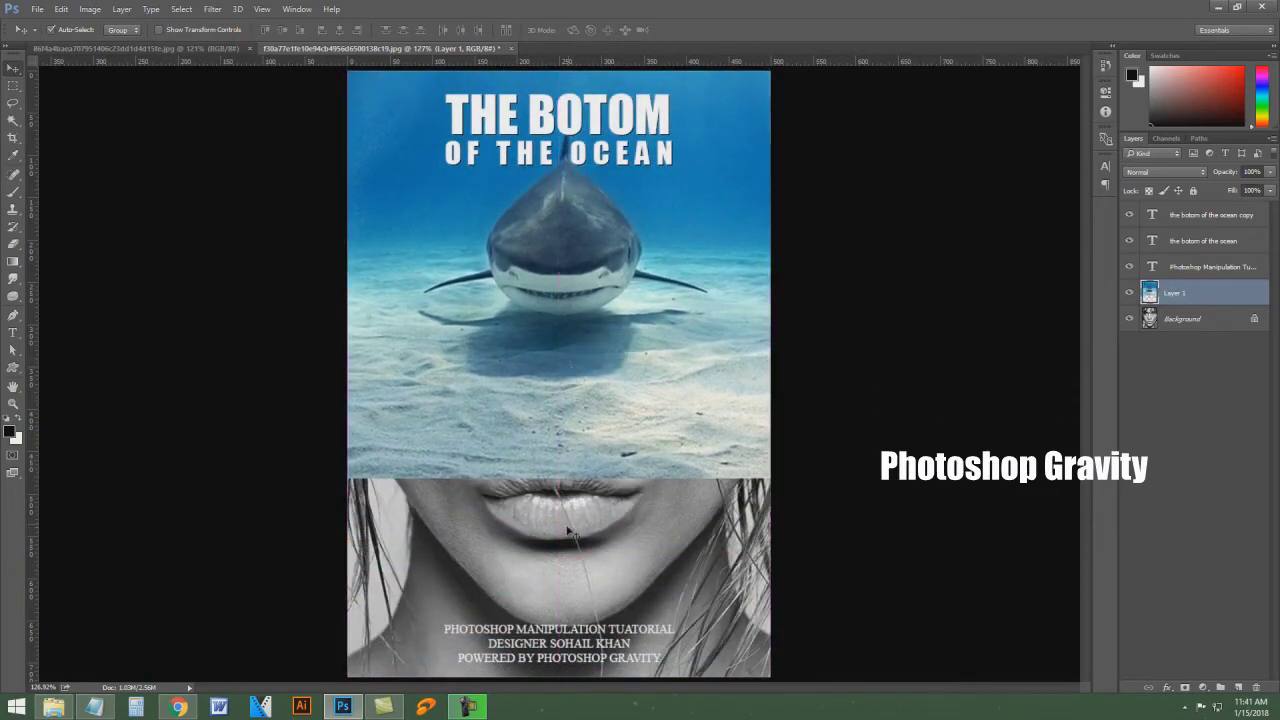
right_click(567, 530)
left_click(655, 530)
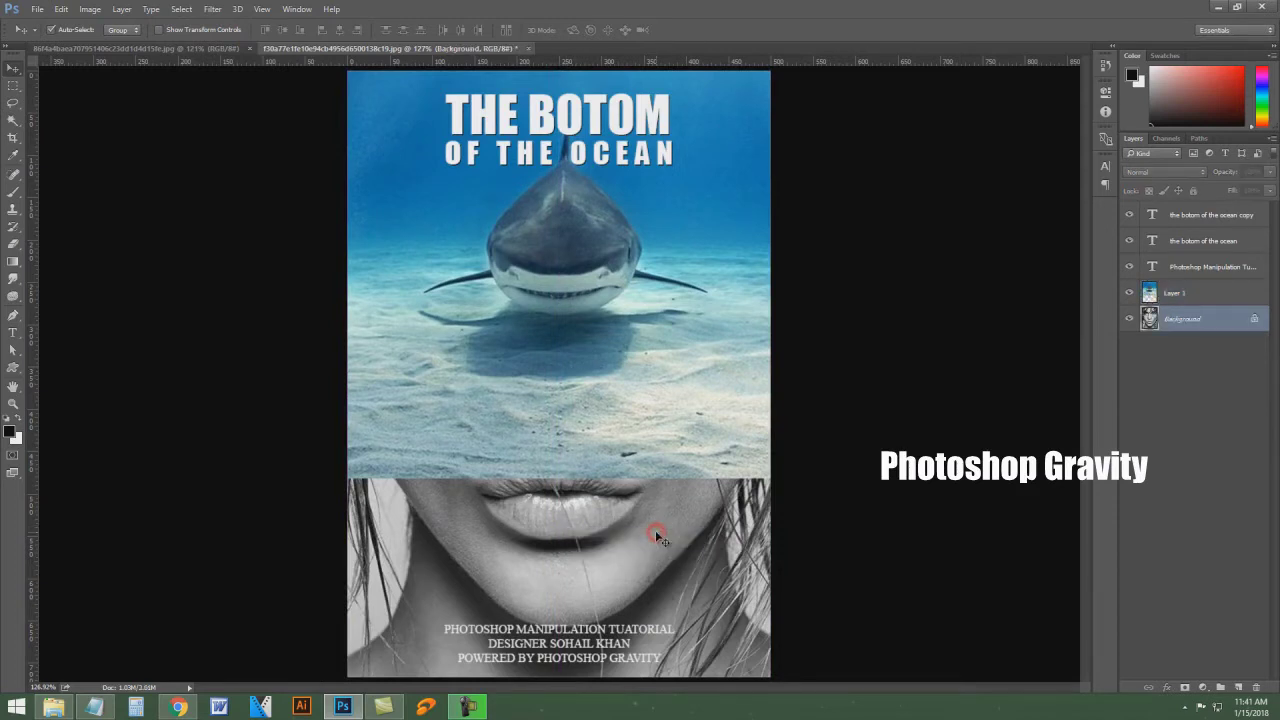
Step: Add a Photo Filter adjustment layer using a custom Color at 100% density
left_click(122, 10)
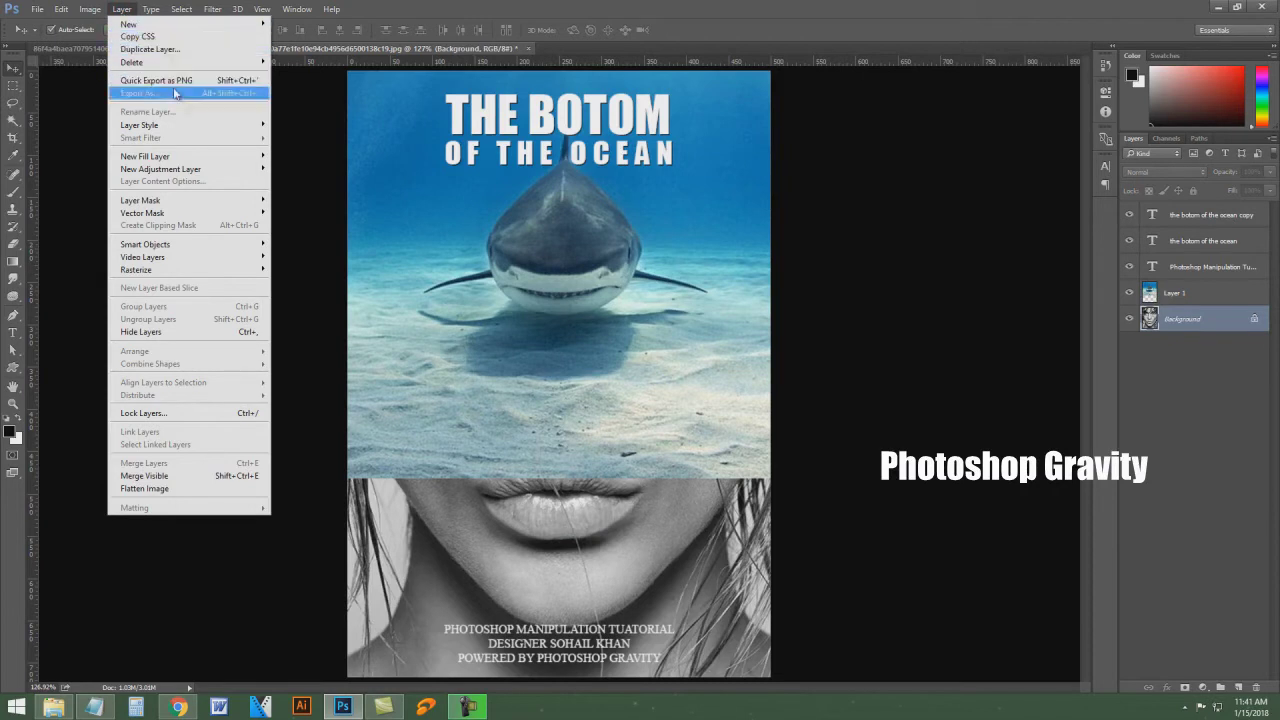
mouse_move(161, 169)
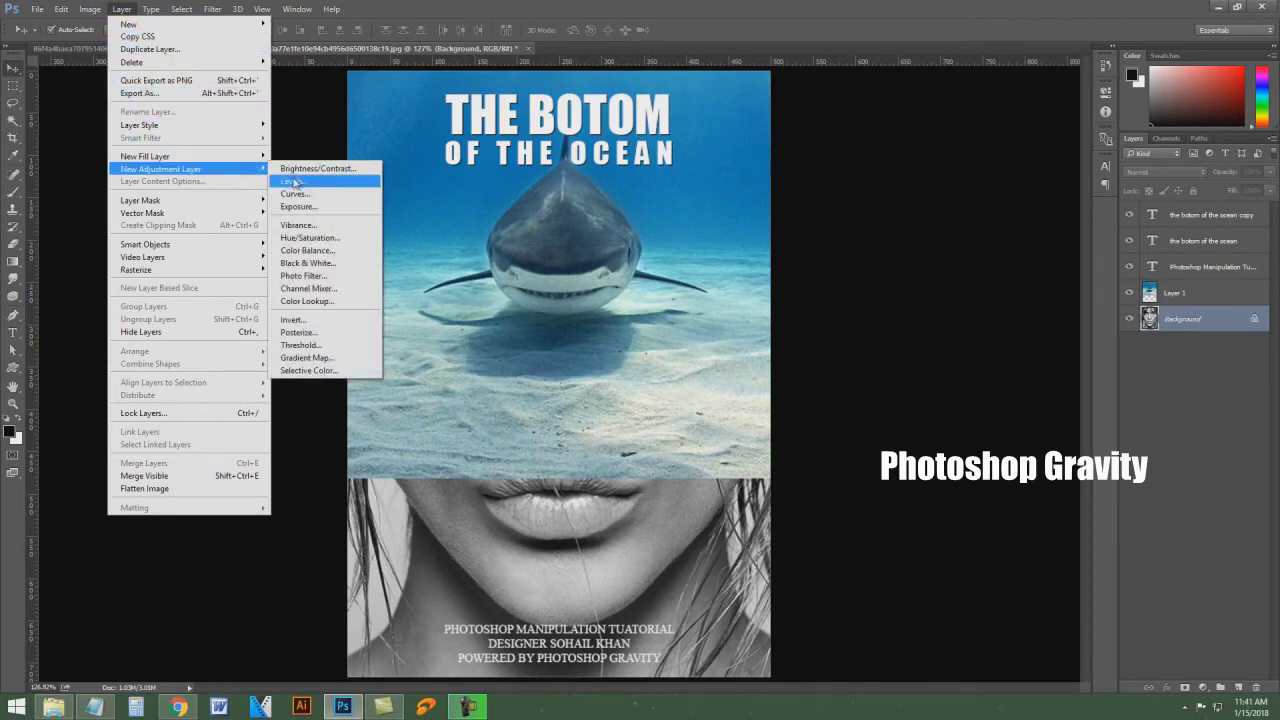
left_click(351, 276)
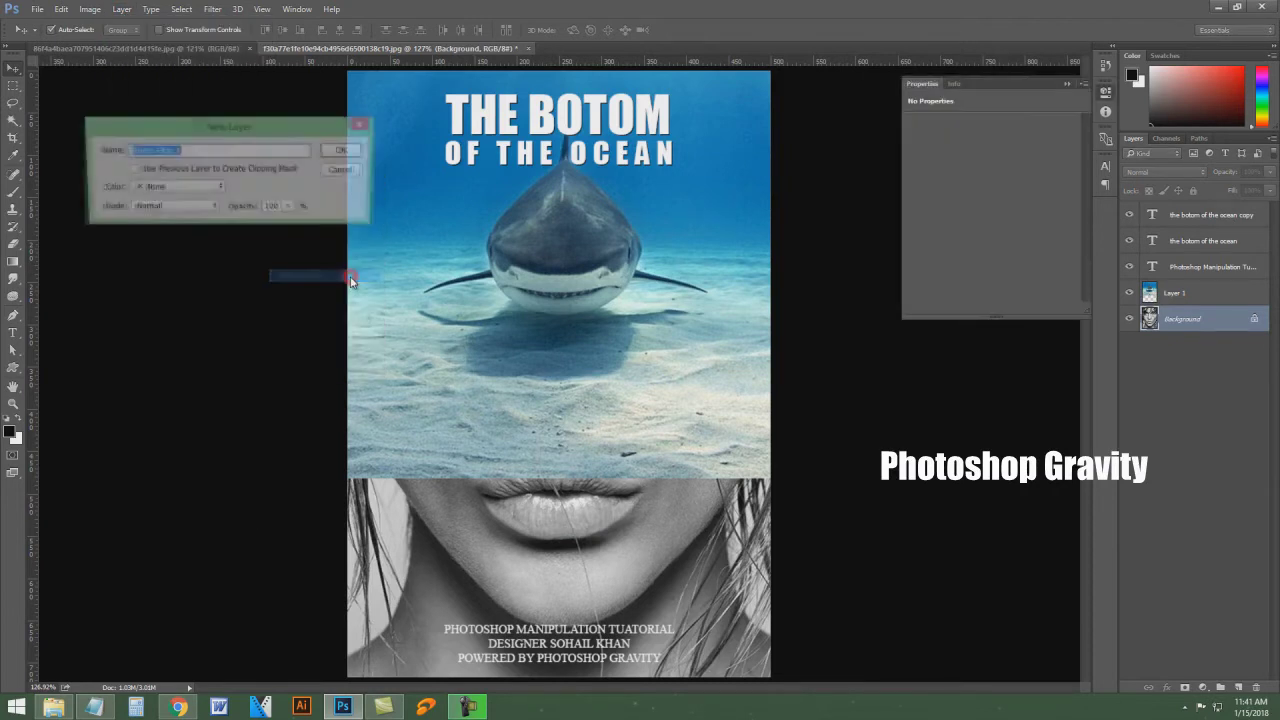
left_click(352, 150)
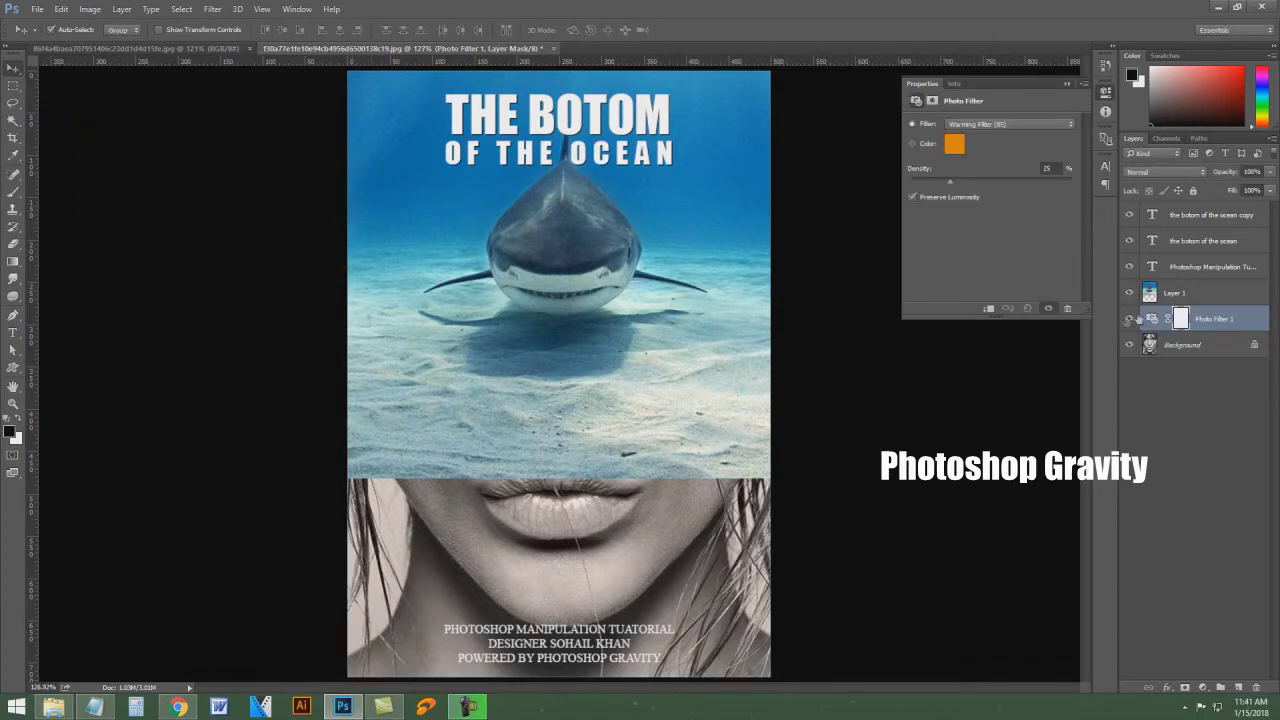
left_click(1152, 320)
left_click(912, 143)
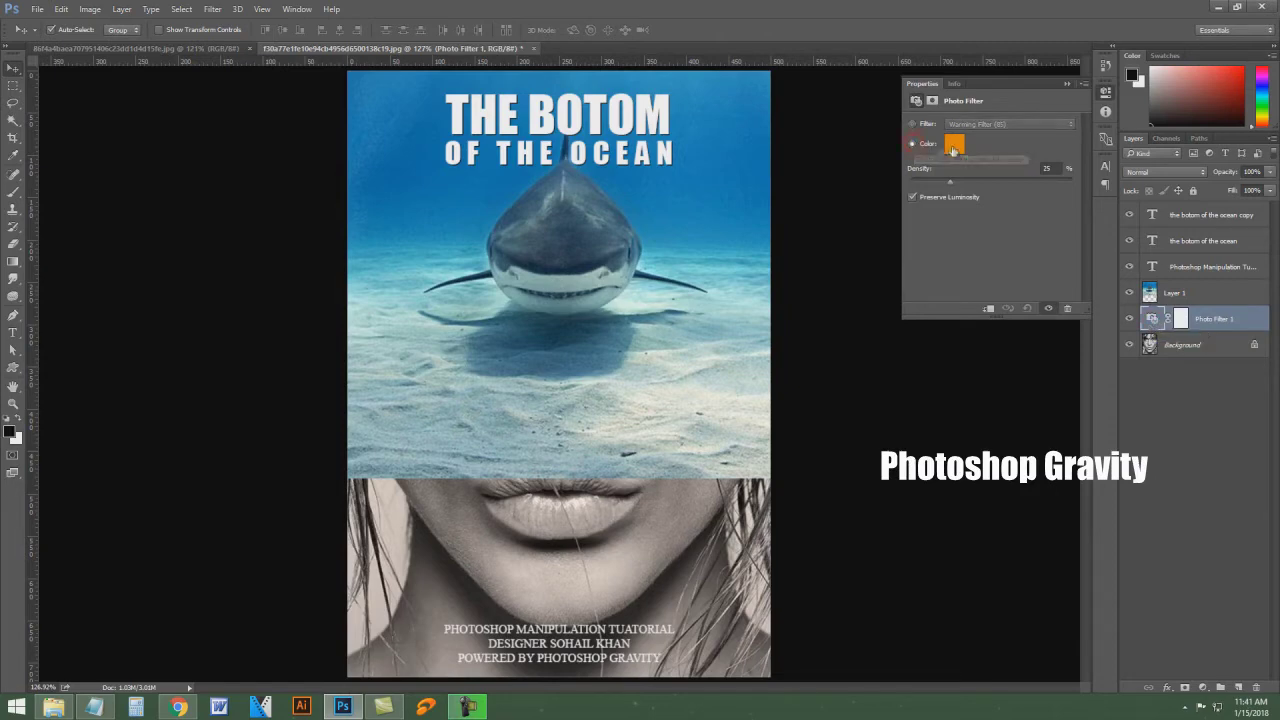
left_click_drag(950, 182, 1103, 188)
Step: Sample a pale teal from the shark scene's seabed as the filter colour
left_click(954, 146)
left_click(737, 263)
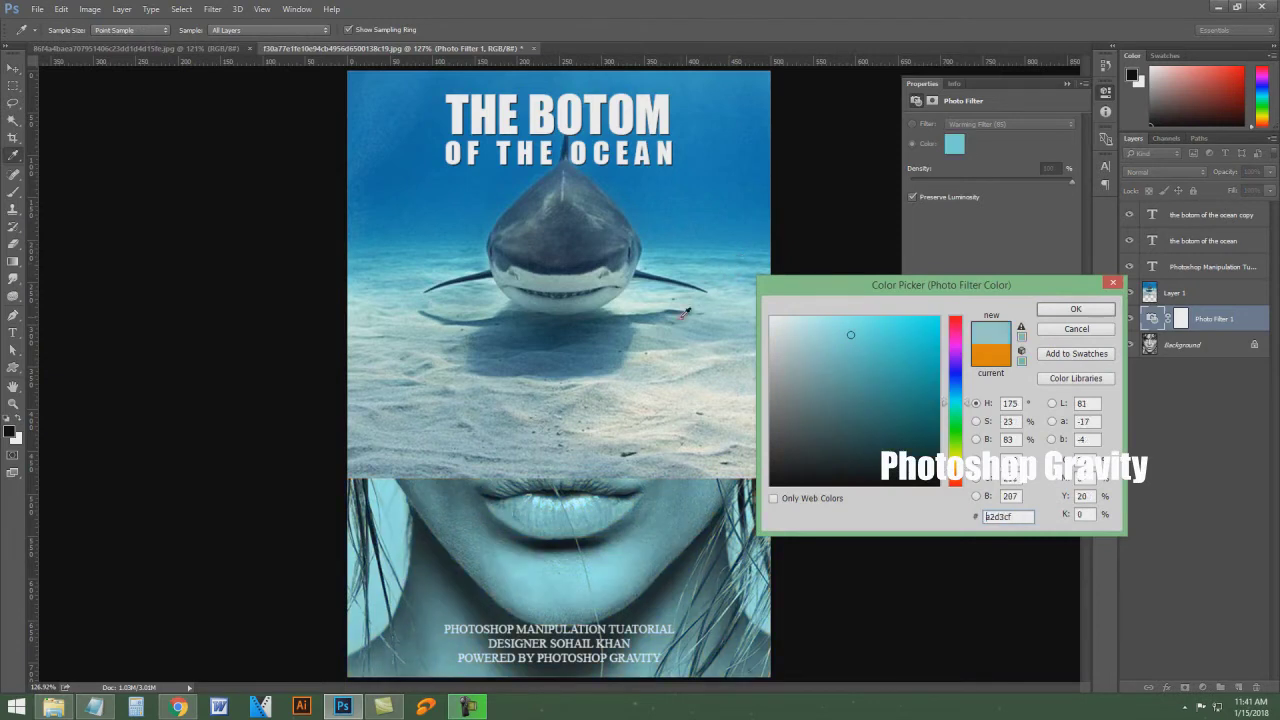
left_click(730, 331)
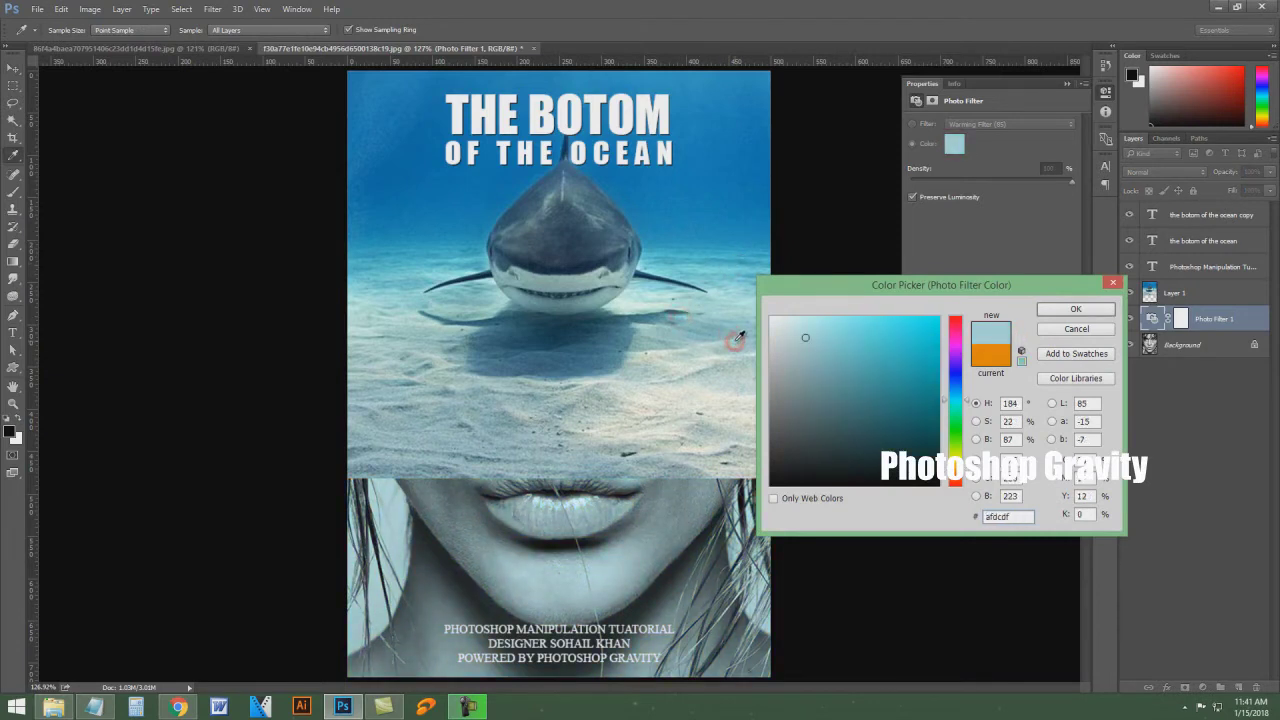
left_click_drag(733, 332, 719, 341)
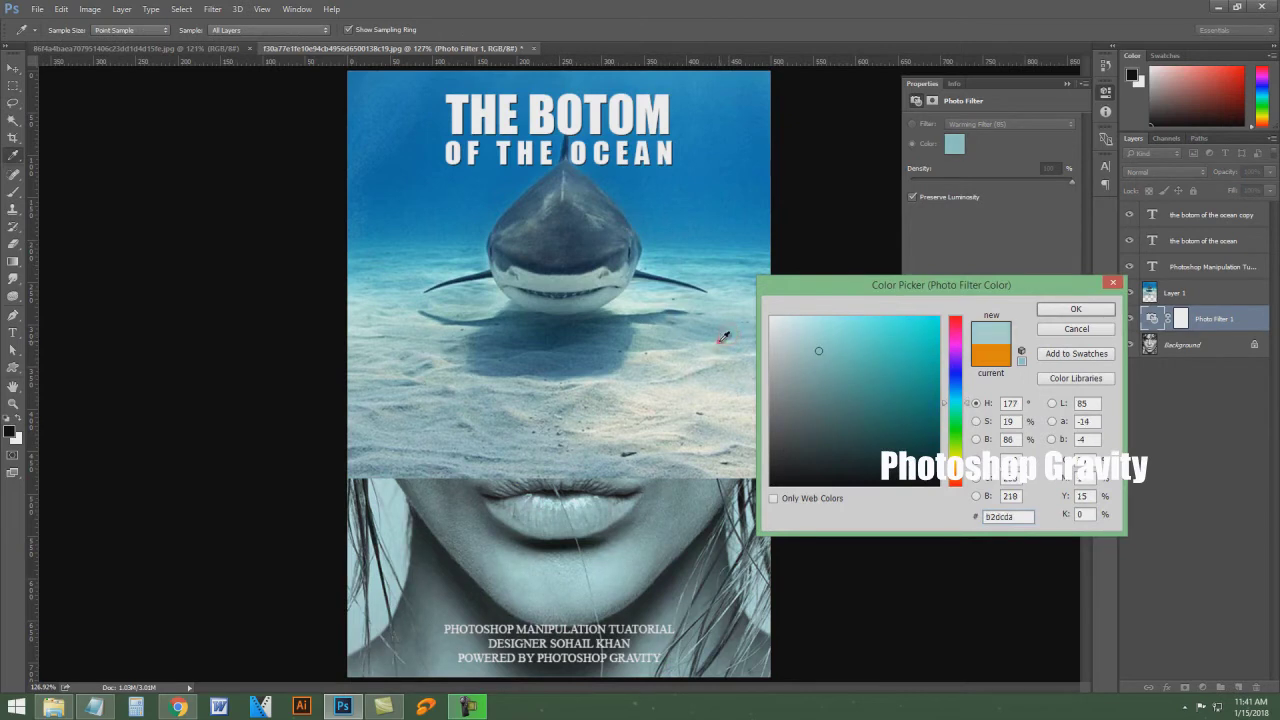
left_click(718, 338)
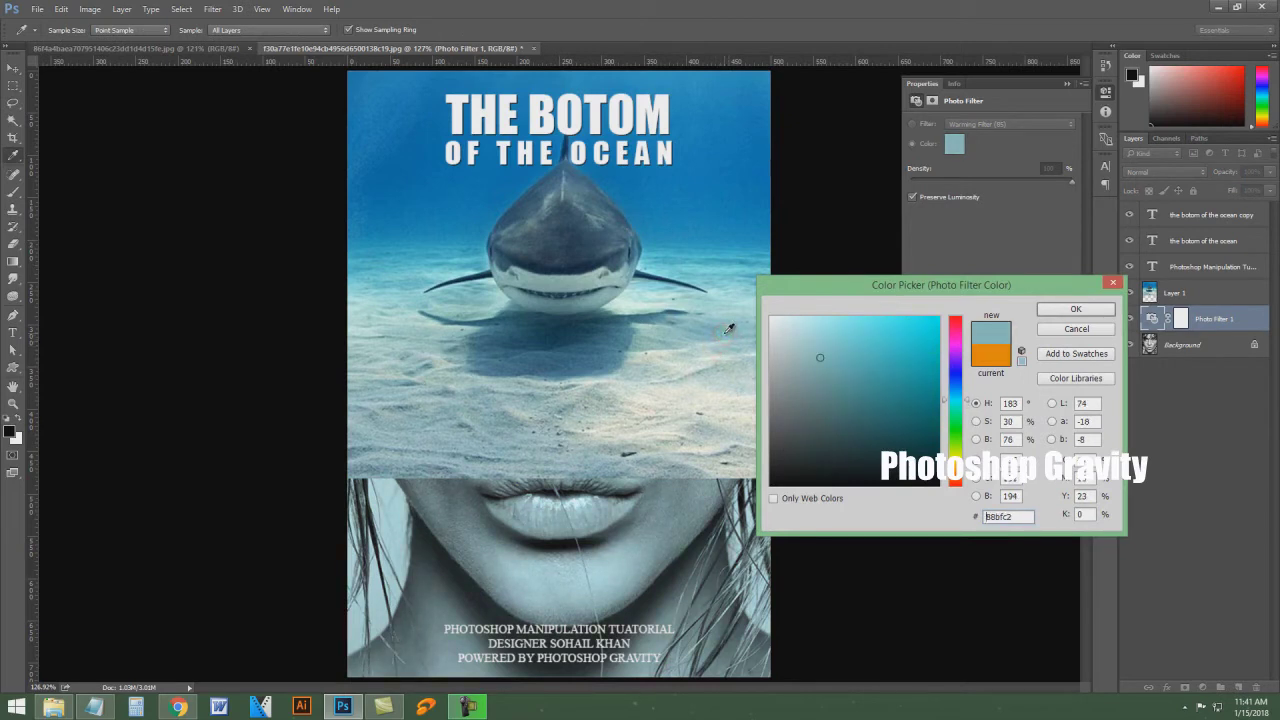
left_click(683, 327)
left_click(724, 333)
left_click(1075, 310)
left_click(1066, 84)
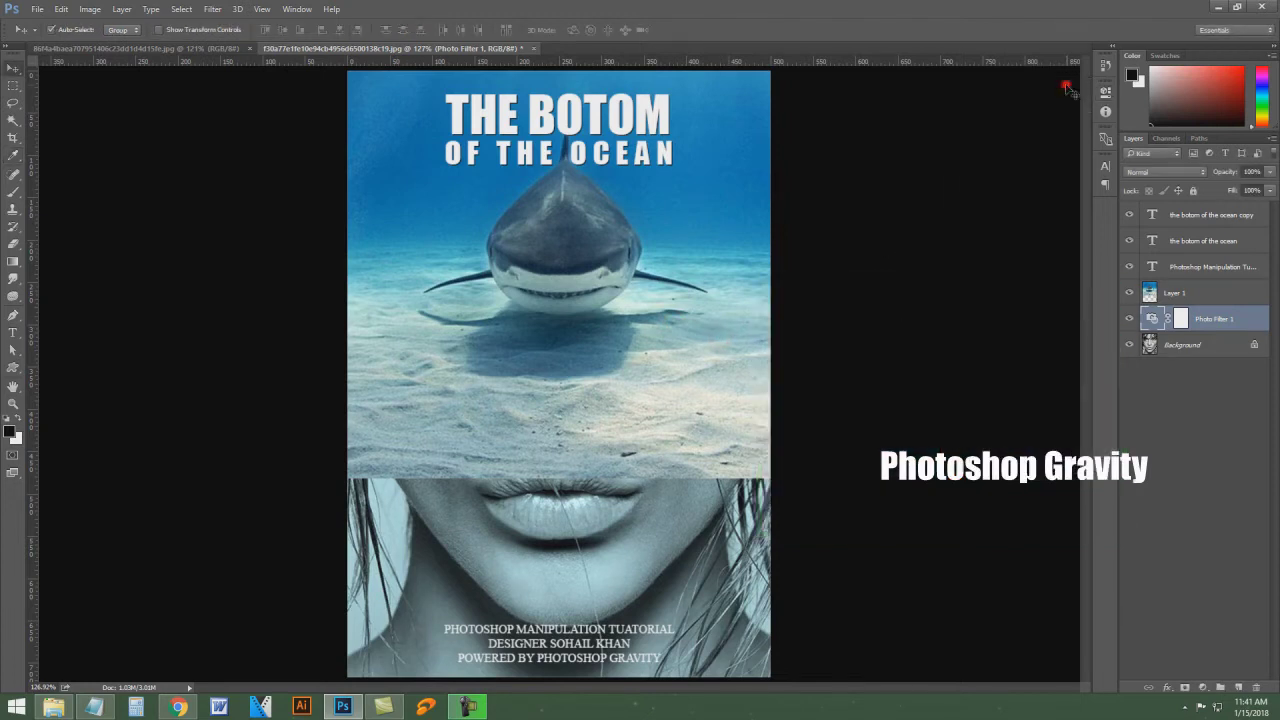
left_click(521, 210)
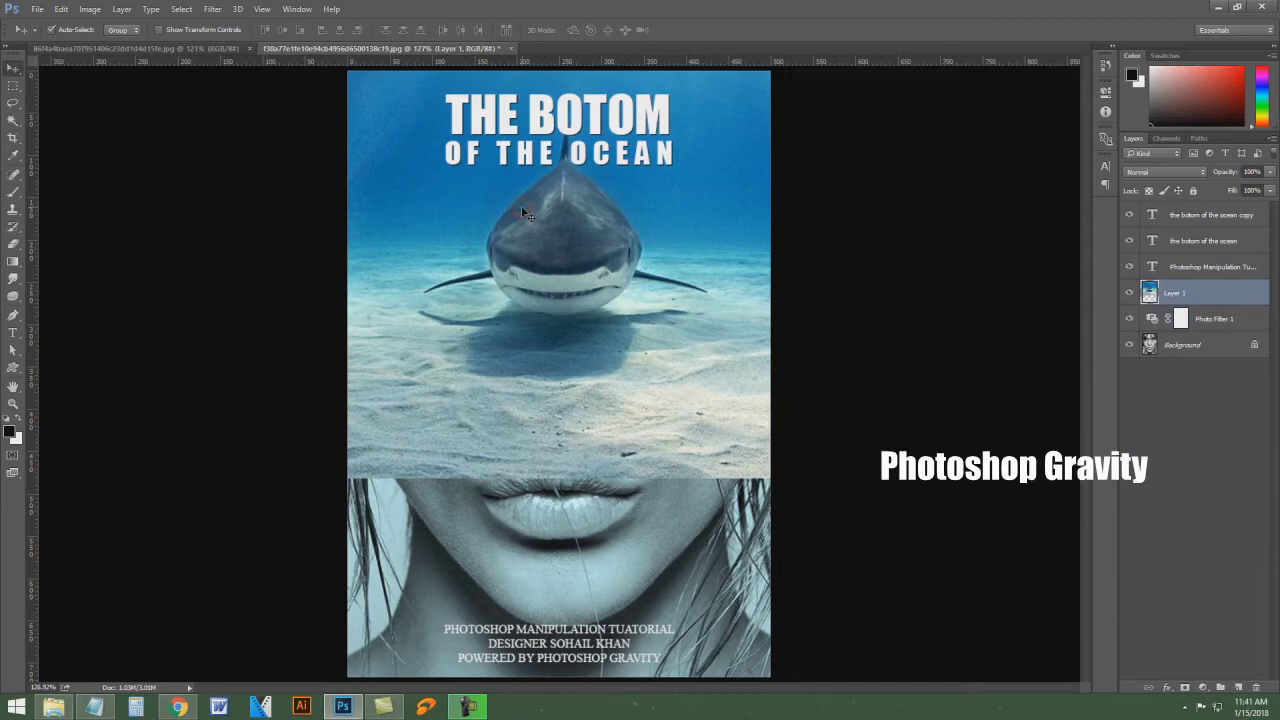
Step: Zoom out to 66.67% and add a new empty Layer 2 above the shark photo
left_click(262, 9)
left_click(342, 120)
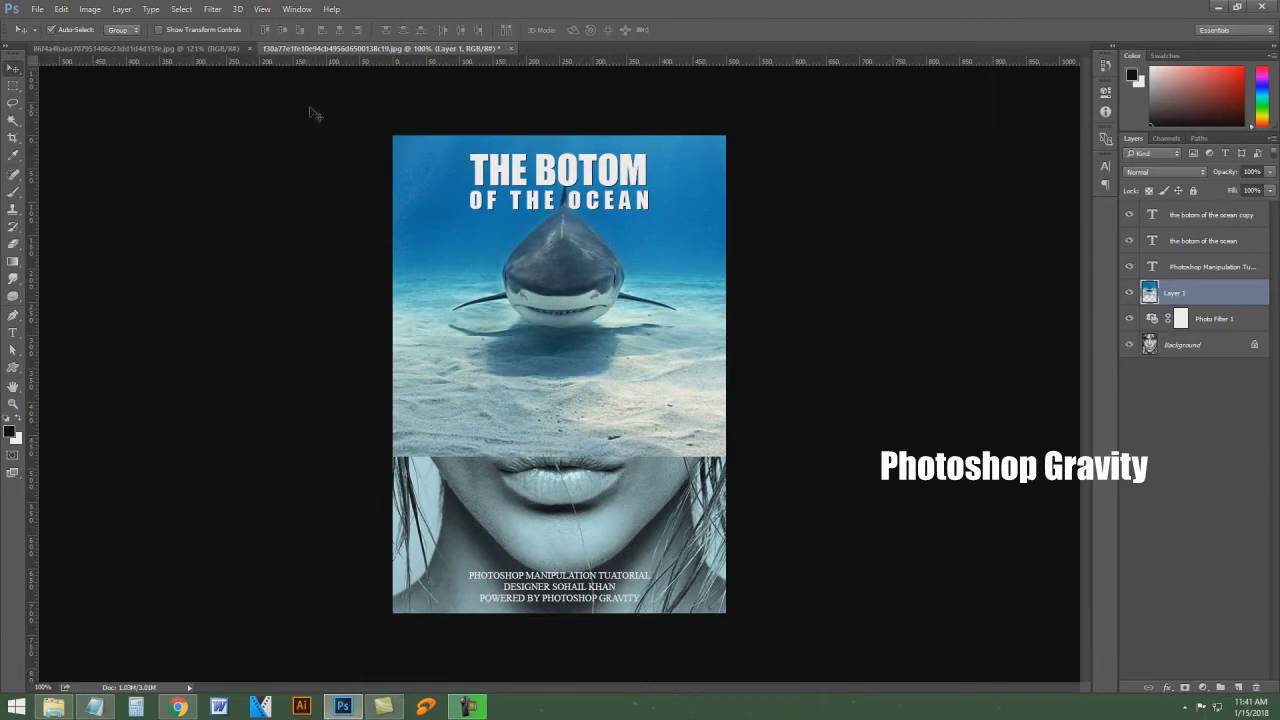
left_click(262, 9)
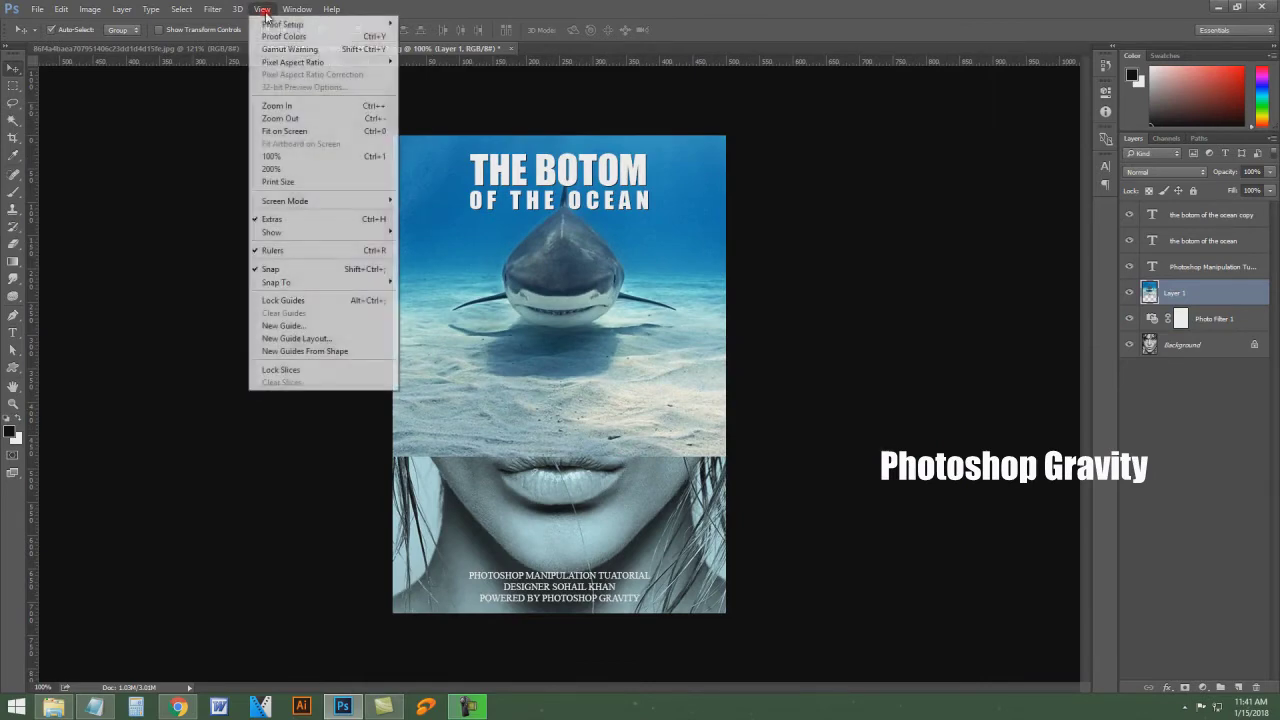
left_click(320, 120)
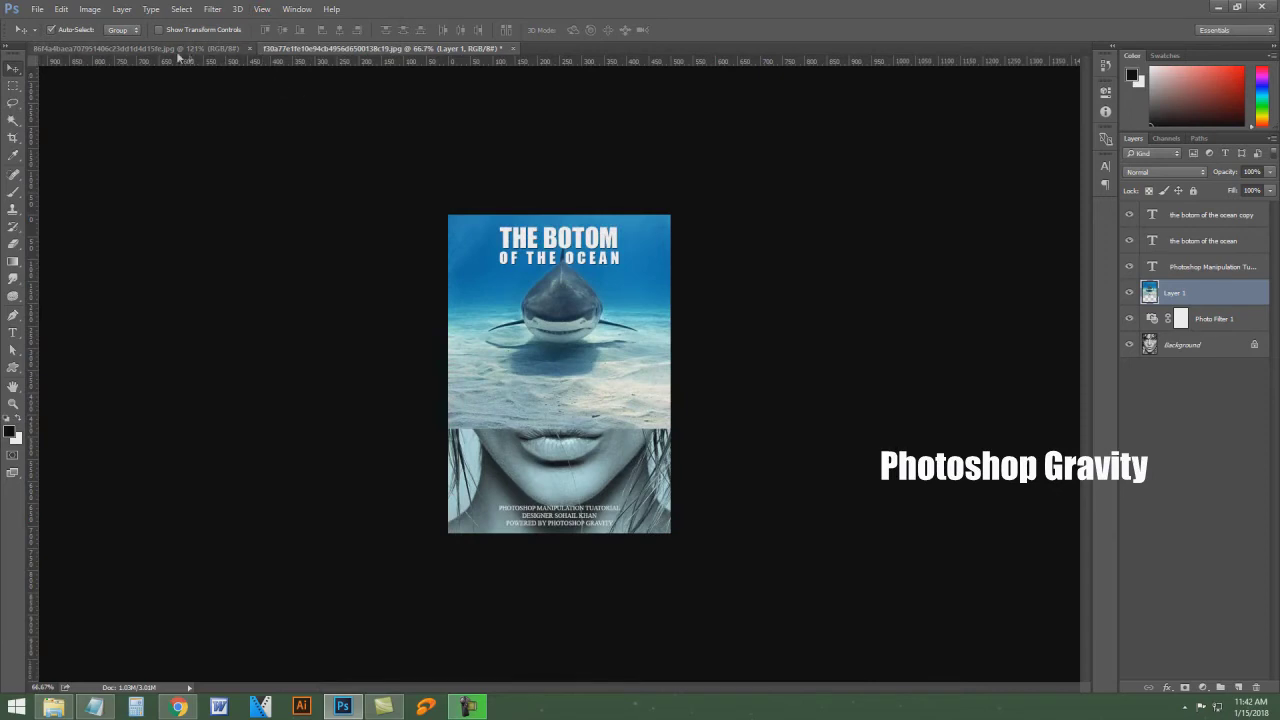
left_click(565, 318)
left_click(121, 9)
mouse_move(150, 24)
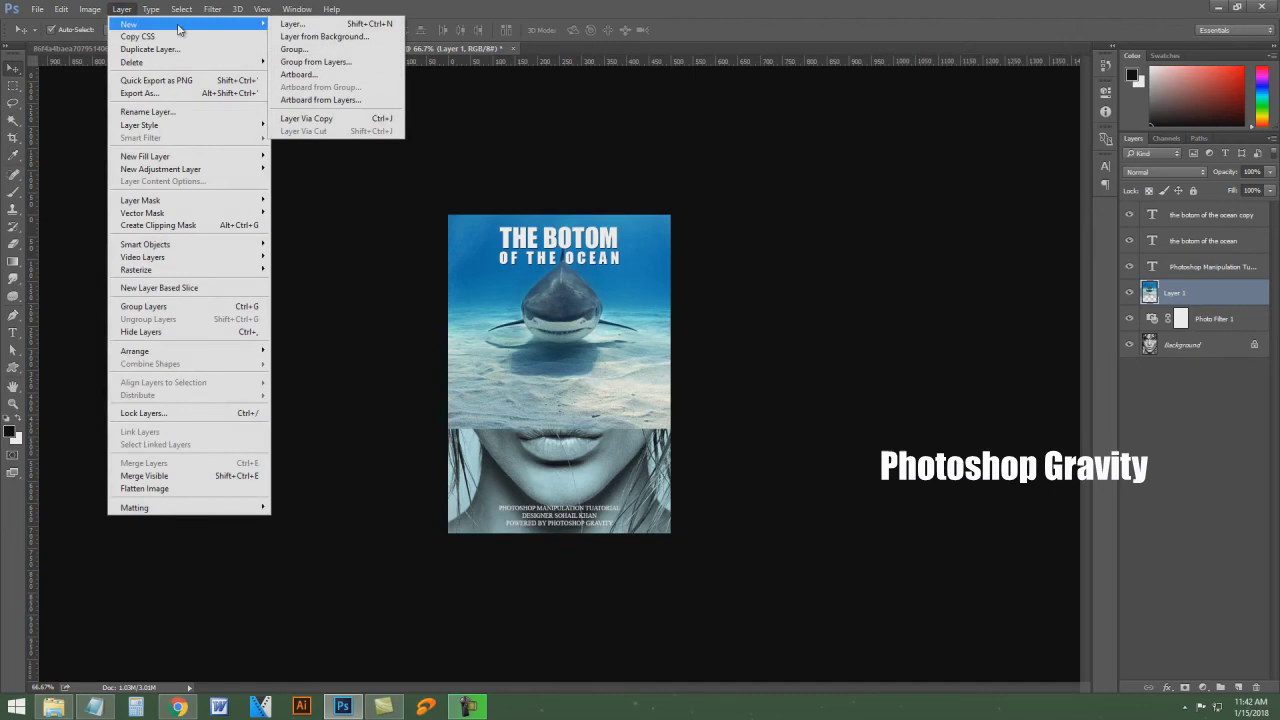
left_click(329, 24)
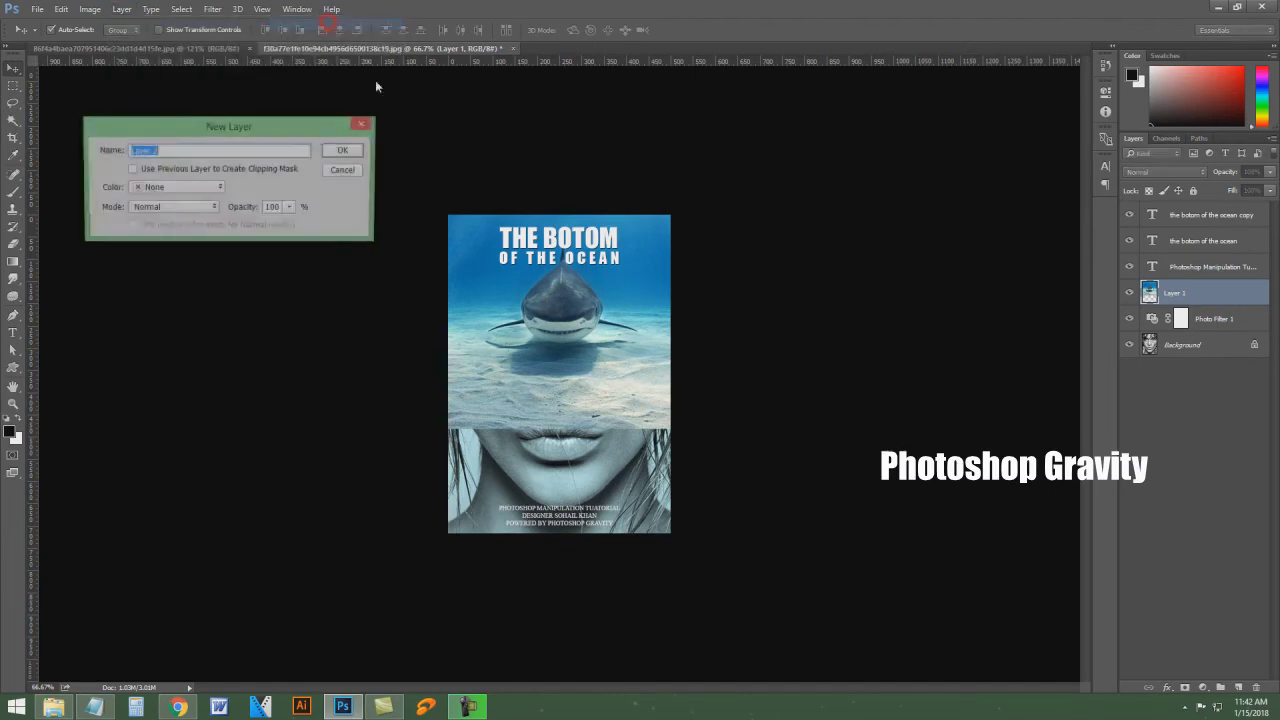
left_click(356, 151)
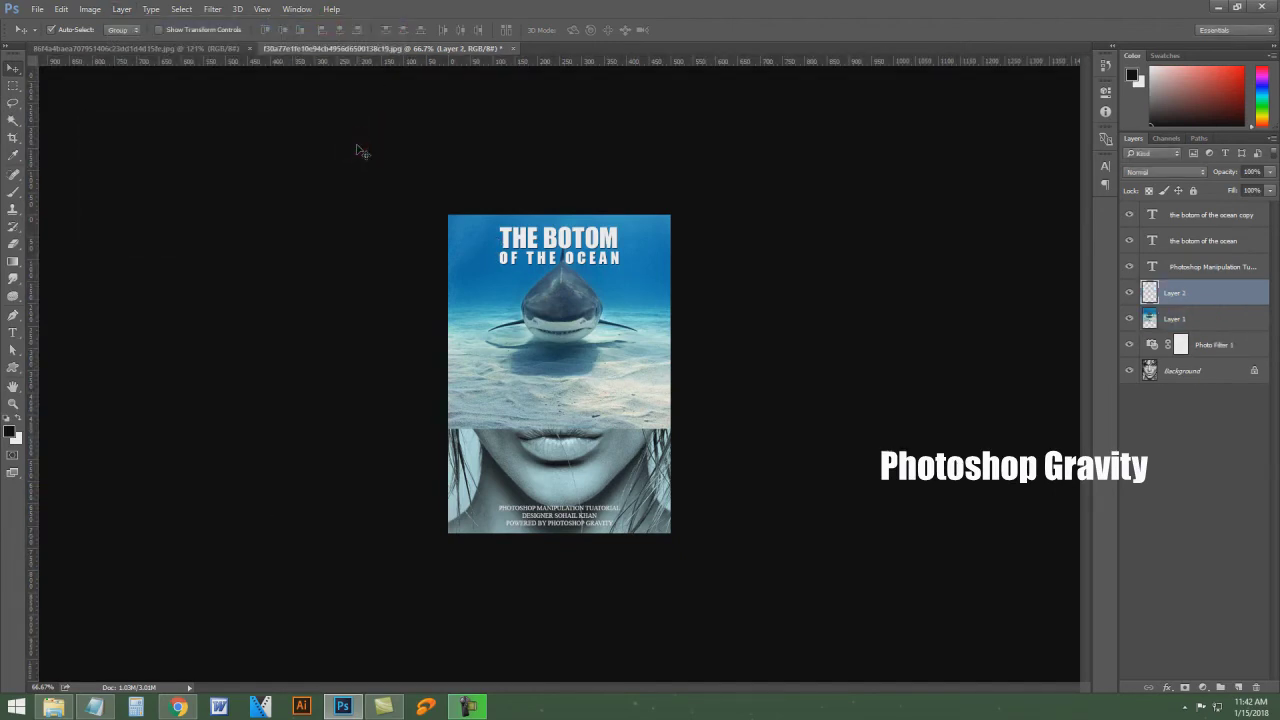
Step: Paint soft black brushwork along the top and bottom edges, then fit the poster on screen
left_click(13, 192)
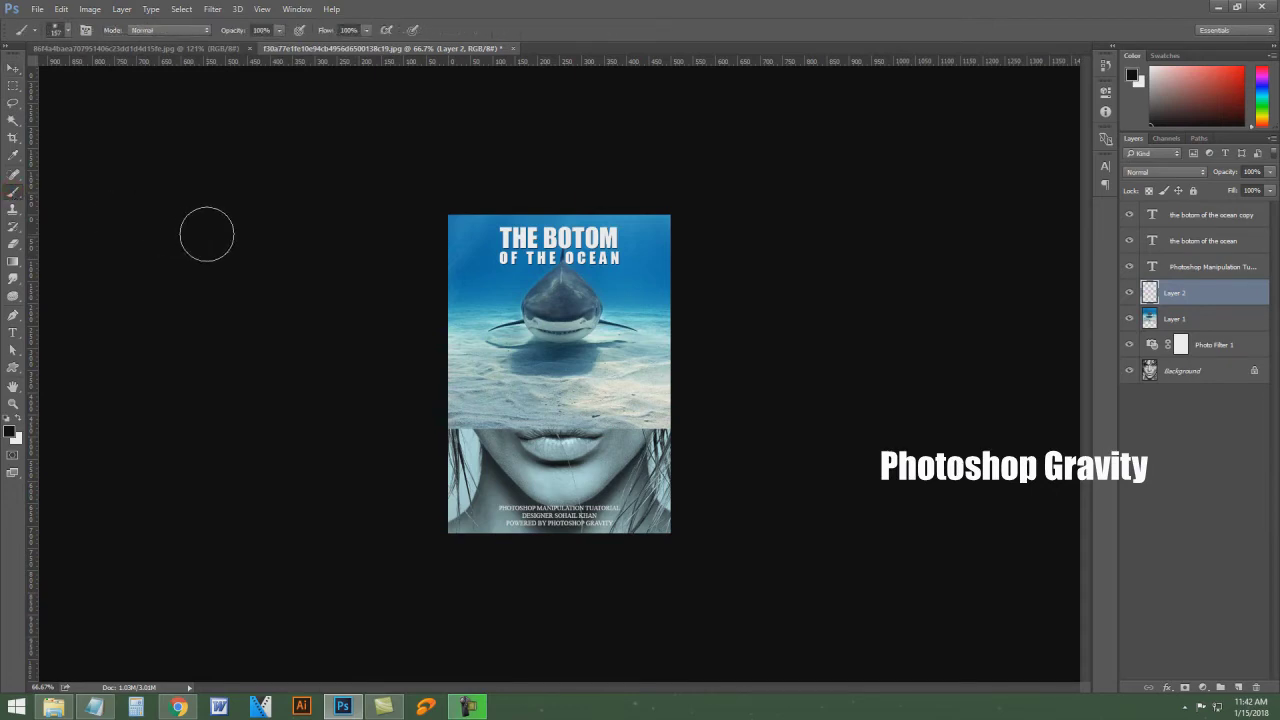
key("bracketright")
key("bracketright")
key("bracketright")
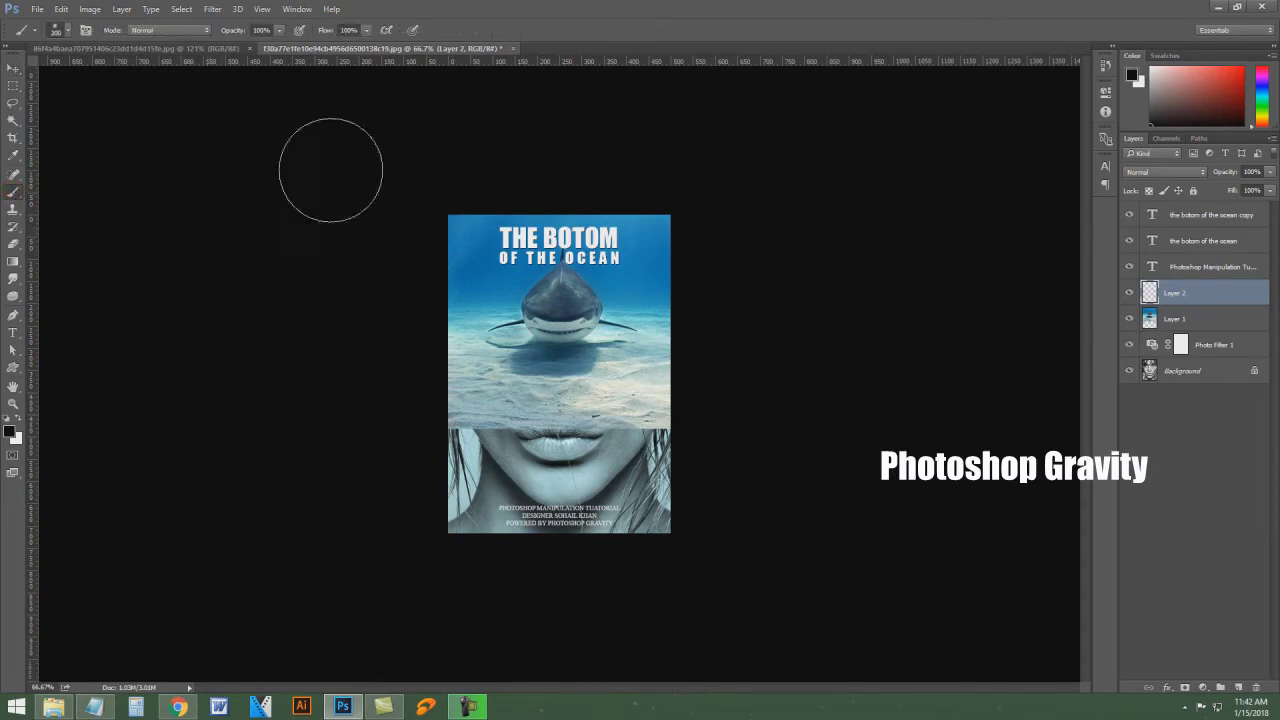
left_click_drag(346, 160, 743, 171)
key("bracketright")
key("bracketright")
key("bracketright")
key("bracketright")
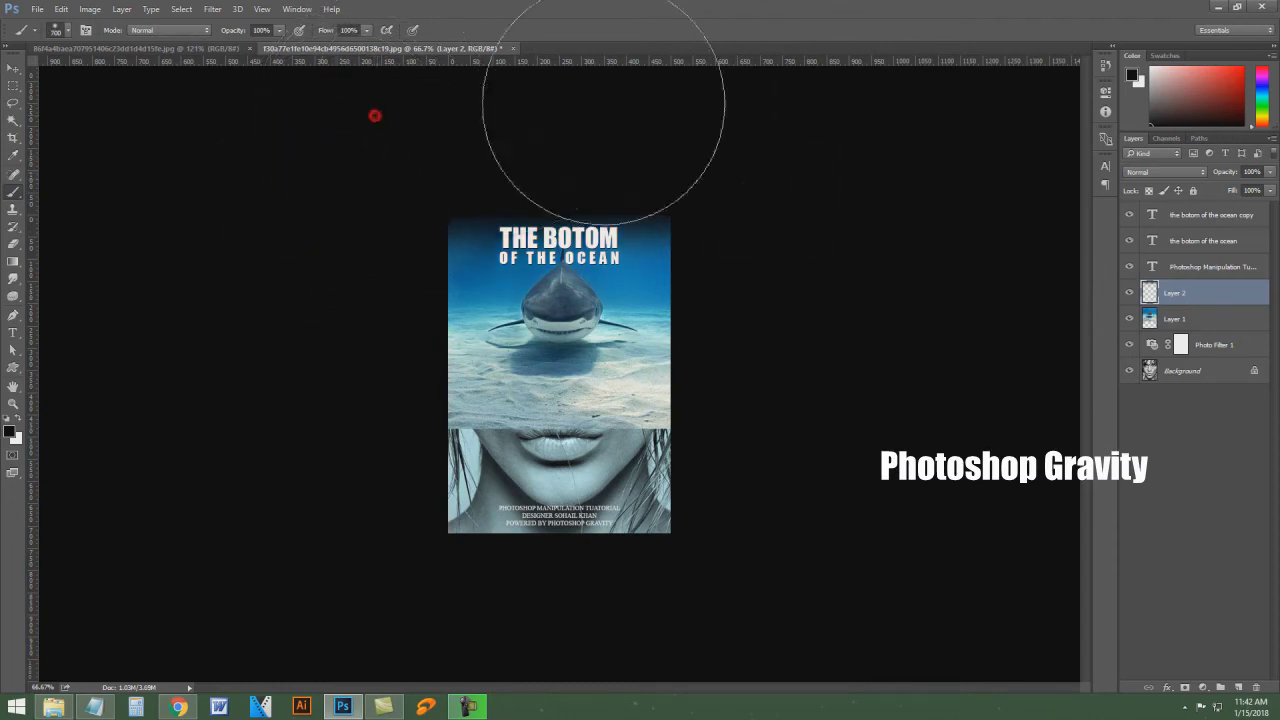
key("bracketleft")
key("bracketleft")
key("bracketleft")
mouse_move(726, 620)
left_mouse_down()
mouse_move(745, 606)
mouse_move(311, 620)
mouse_move(469, 611)
left_mouse_up()
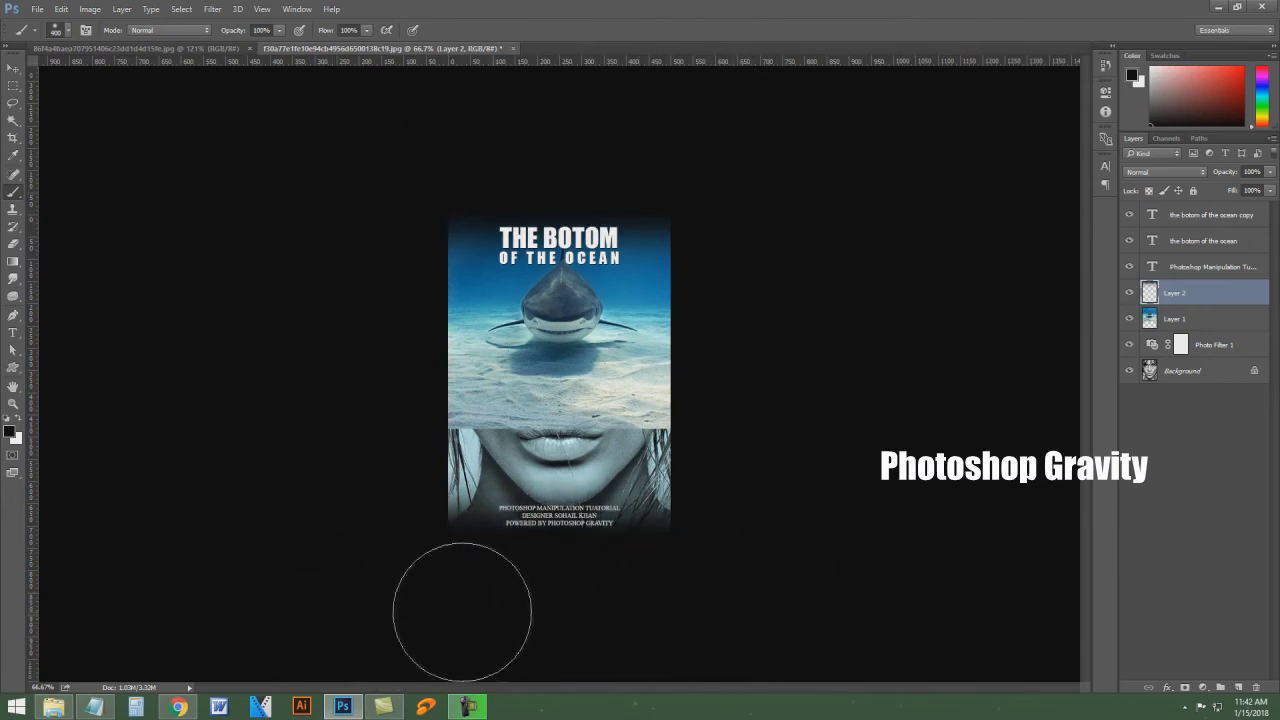
left_click_drag(724, 164, 385, 134)
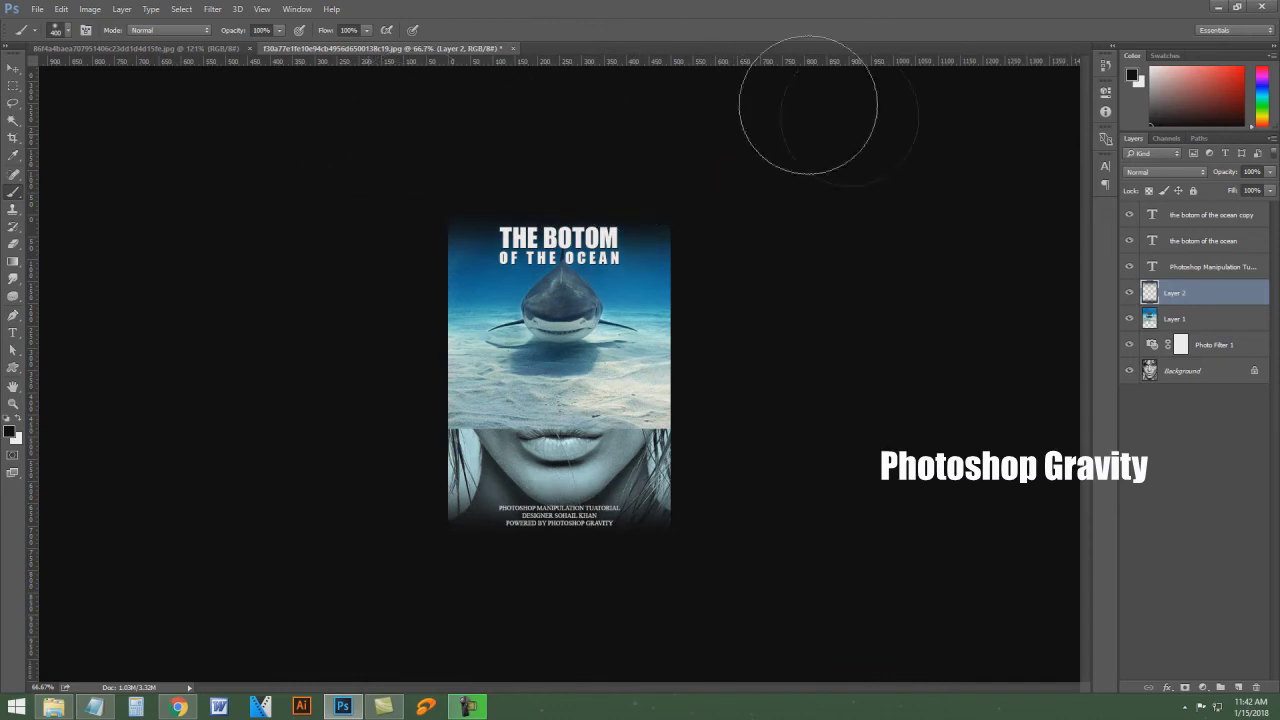
left_click_drag(700, 608, 383, 611)
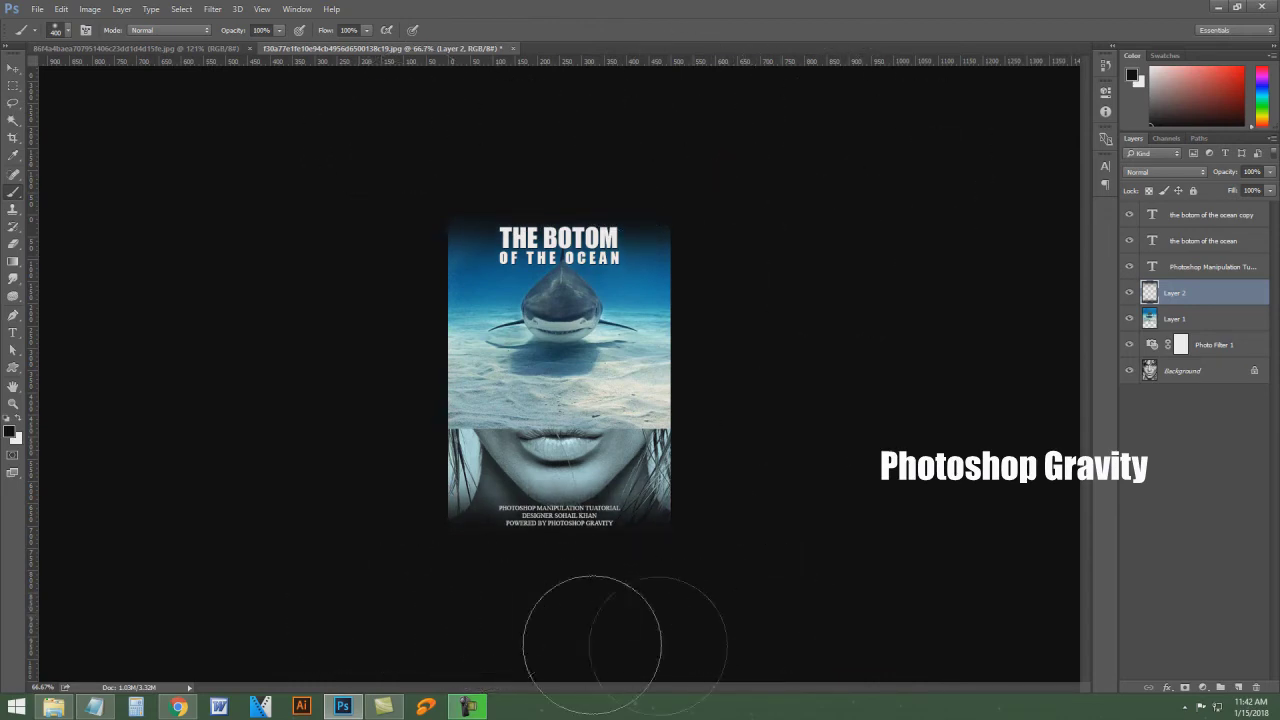
left_click(263, 10)
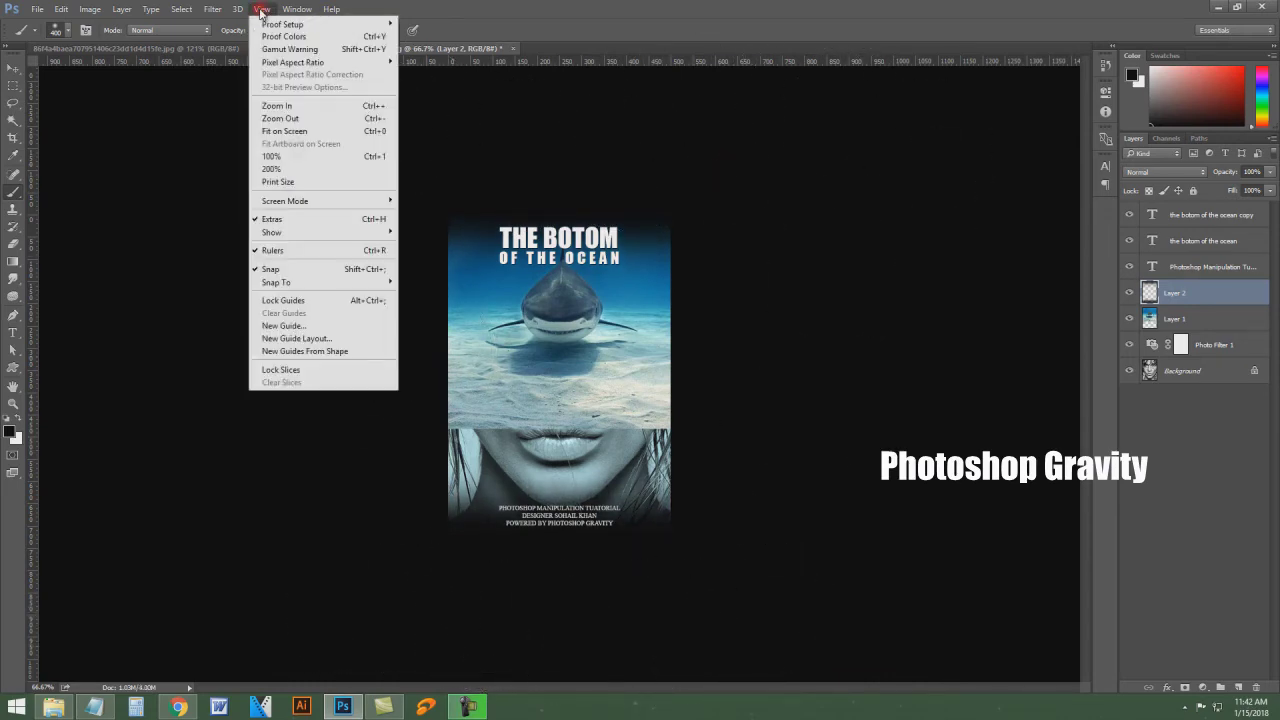
left_click(335, 131)
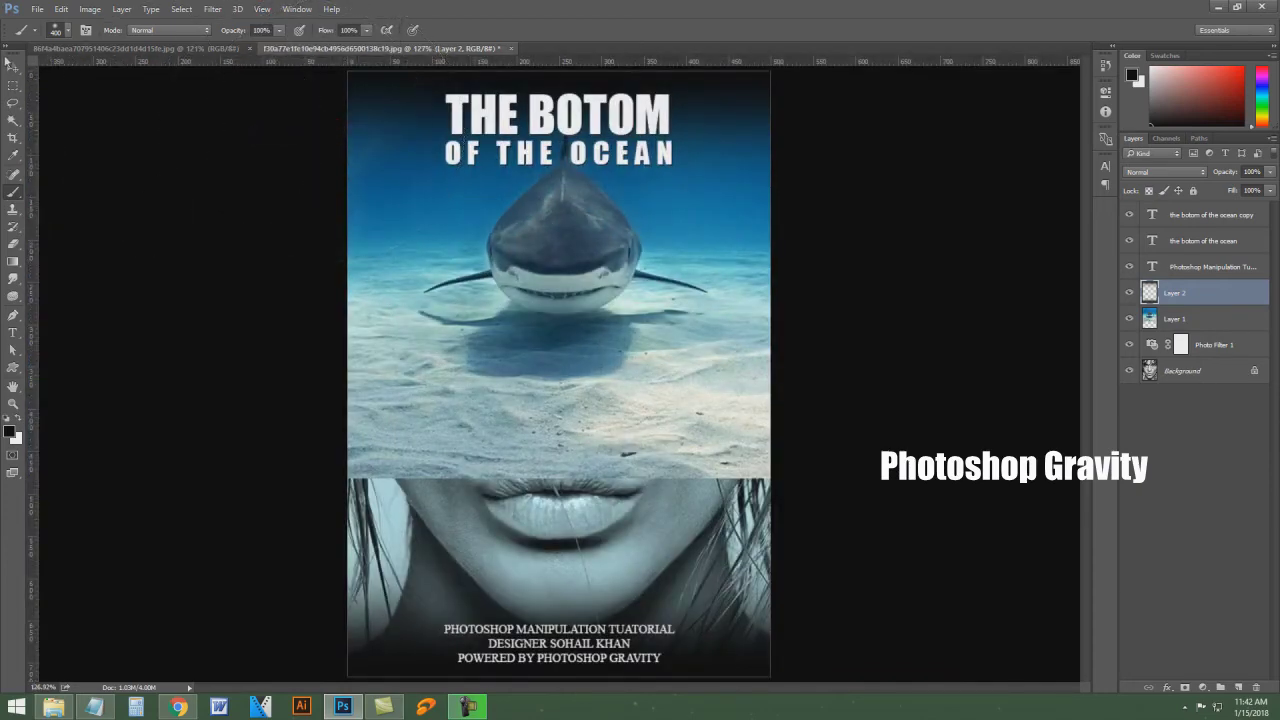
Step: Select the shark photo Layer 1 and add a Reveal All layer mask
left_click(12, 68)
left_click(568, 260)
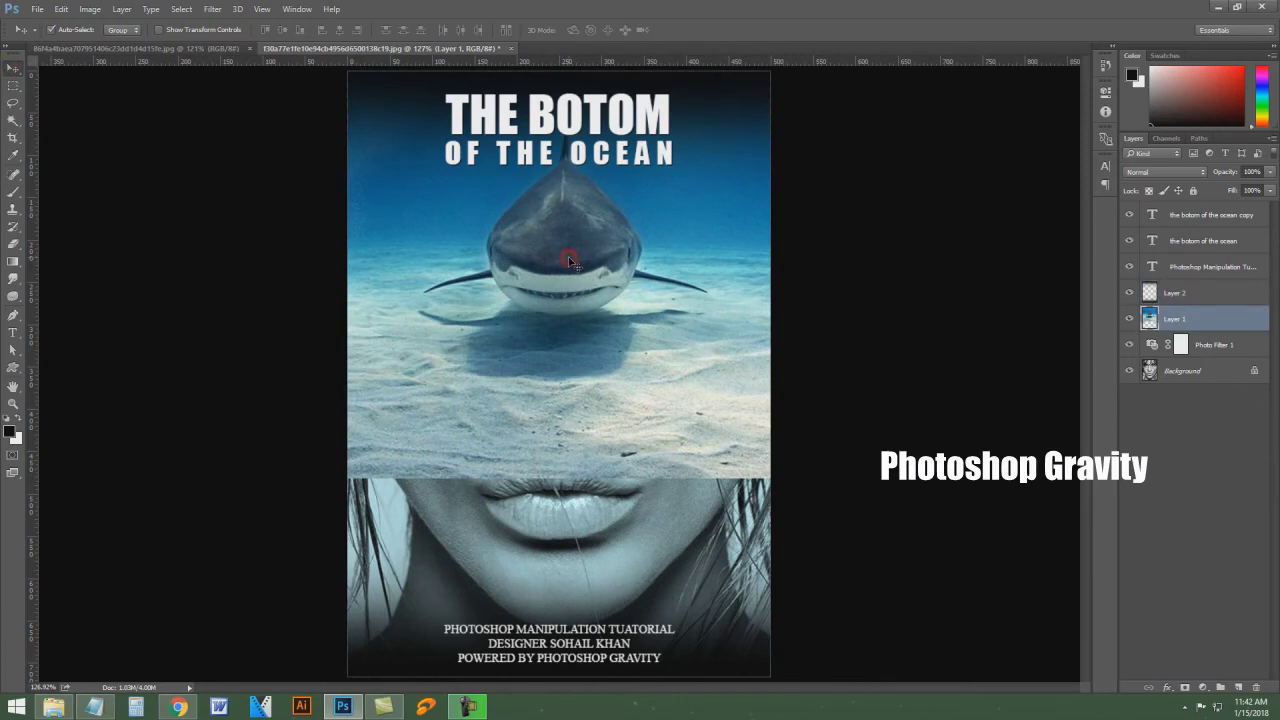
left_click(121, 10)
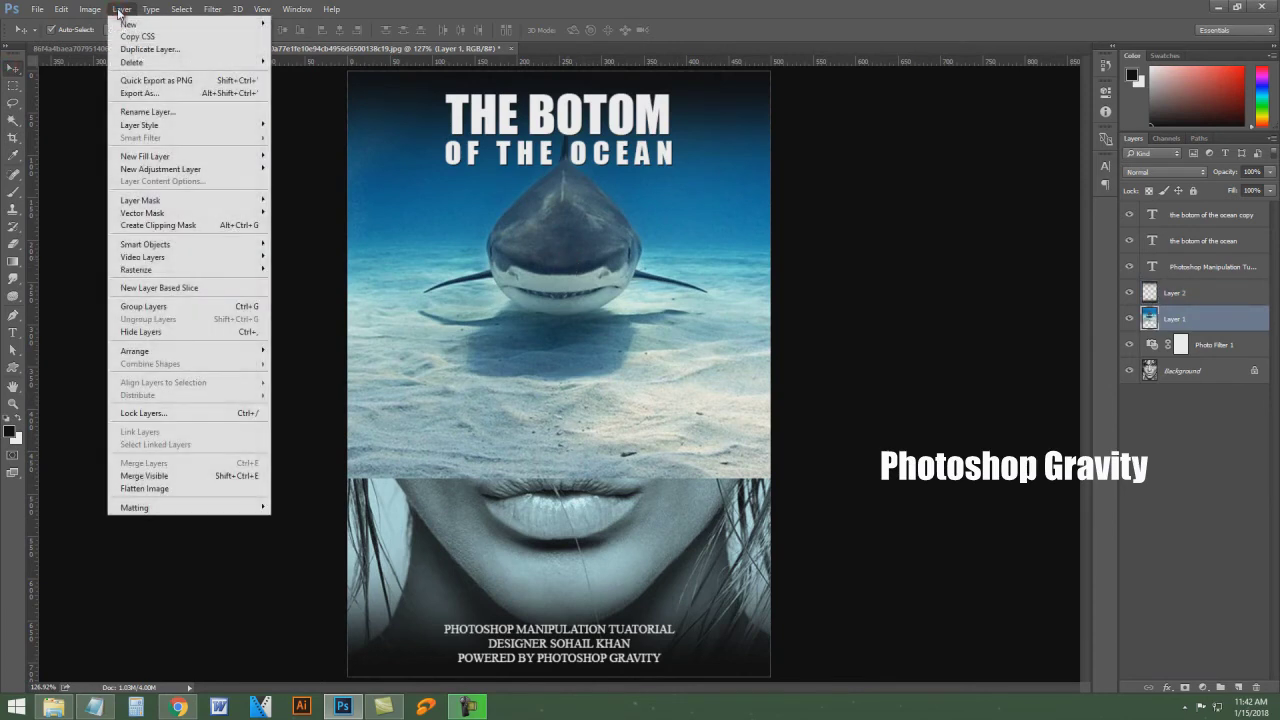
mouse_move(140, 200)
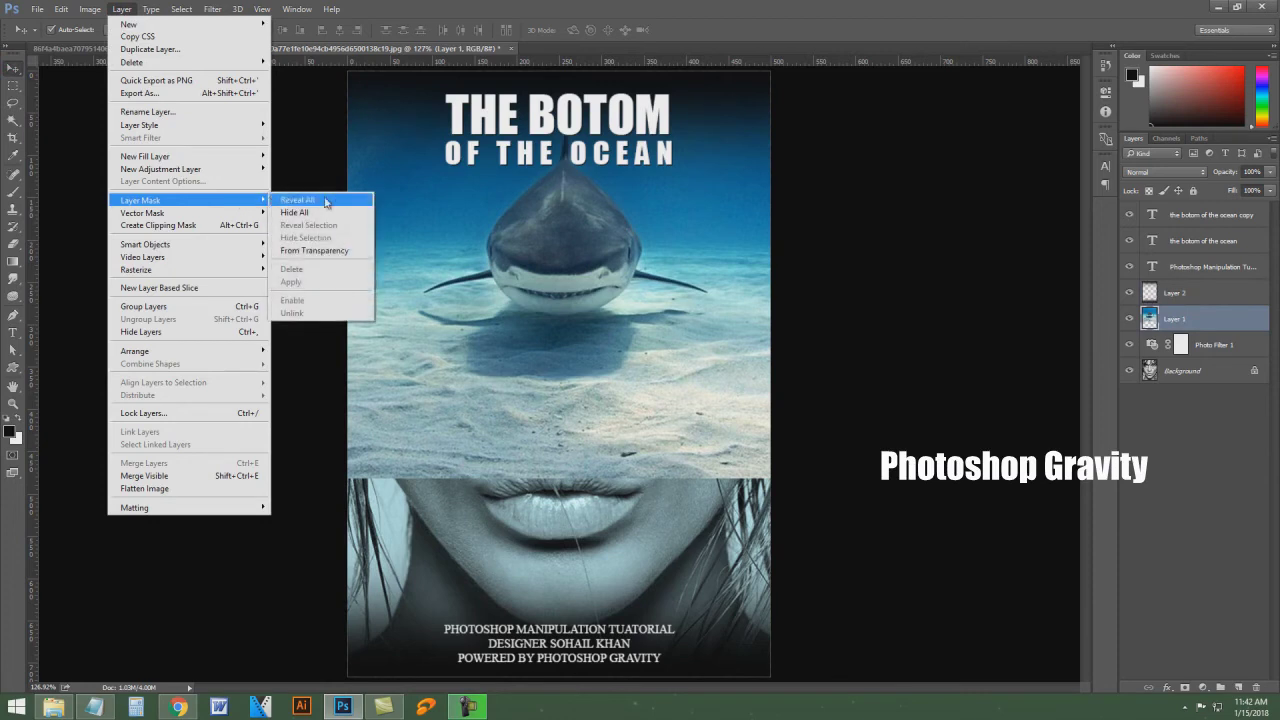
left_click(352, 201)
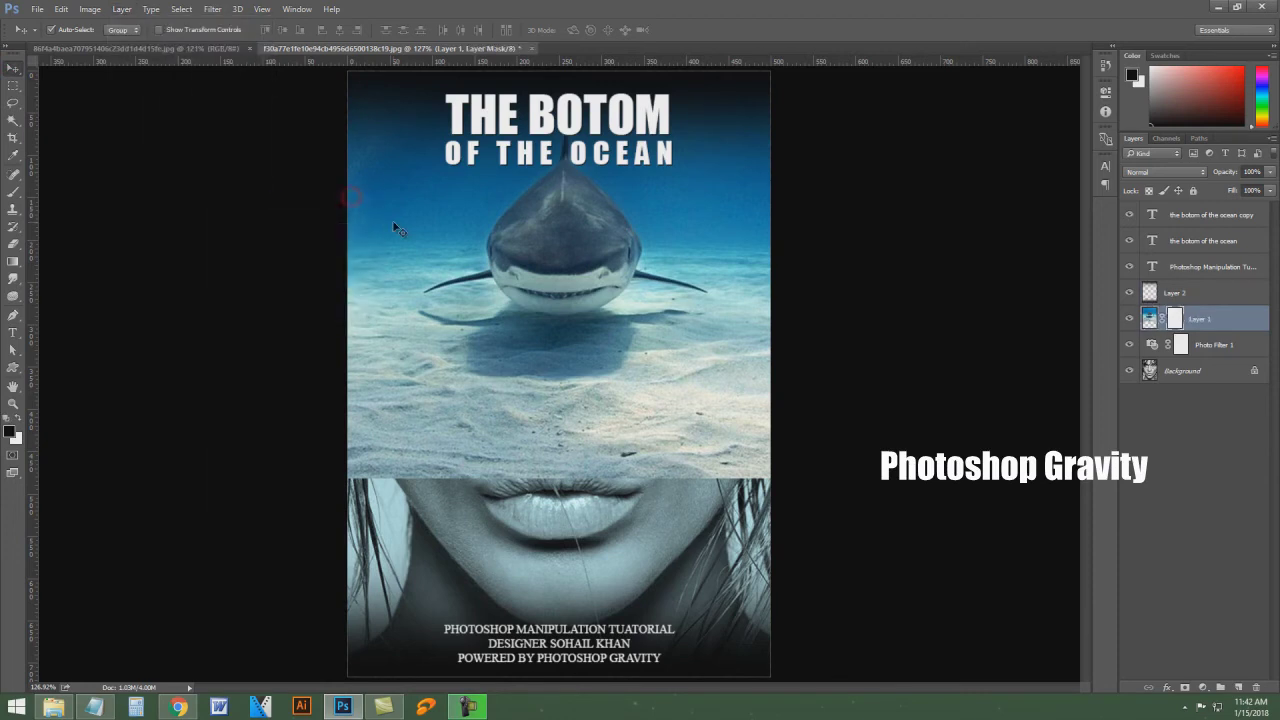
Step: With a smaller black brush, mask Layer 1 over the seam, nose, lips, hair and right cheek
left_click(14, 193)
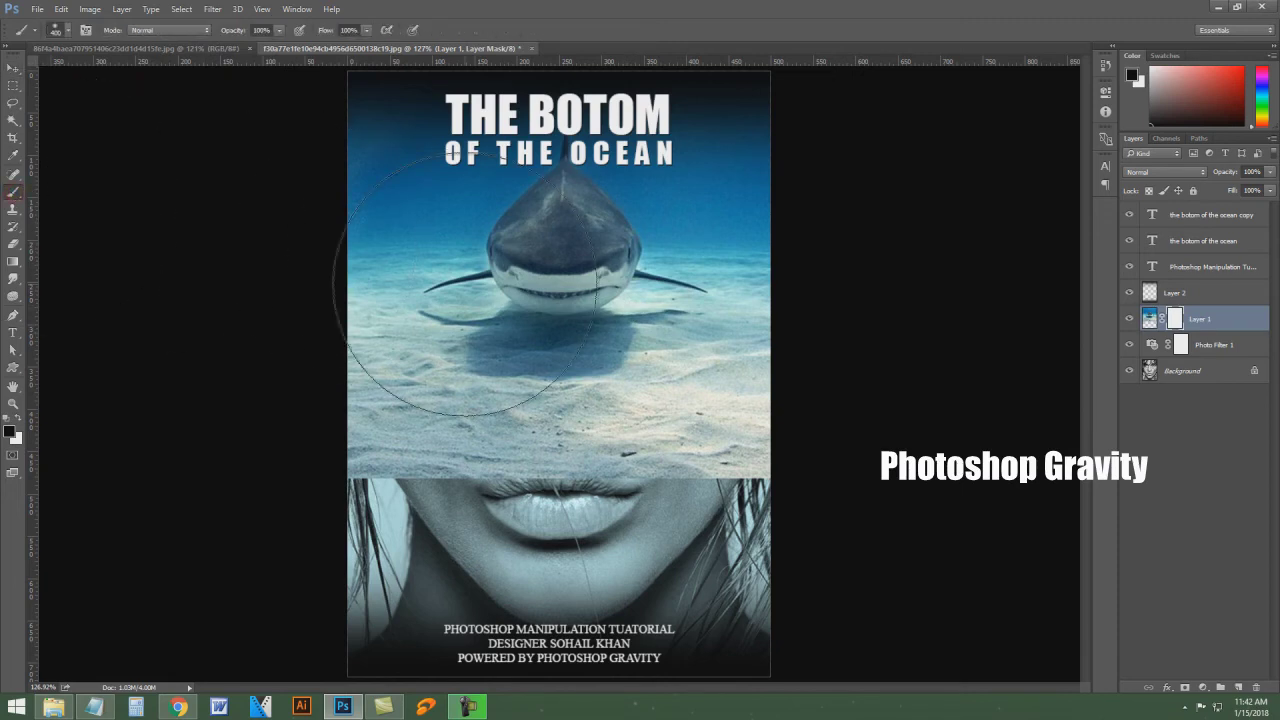
key("bracketleft")
key("bracketleft")
mouse_move(794, 477)
left_mouse_down()
mouse_move(331, 490)
mouse_move(765, 405)
left_mouse_up()
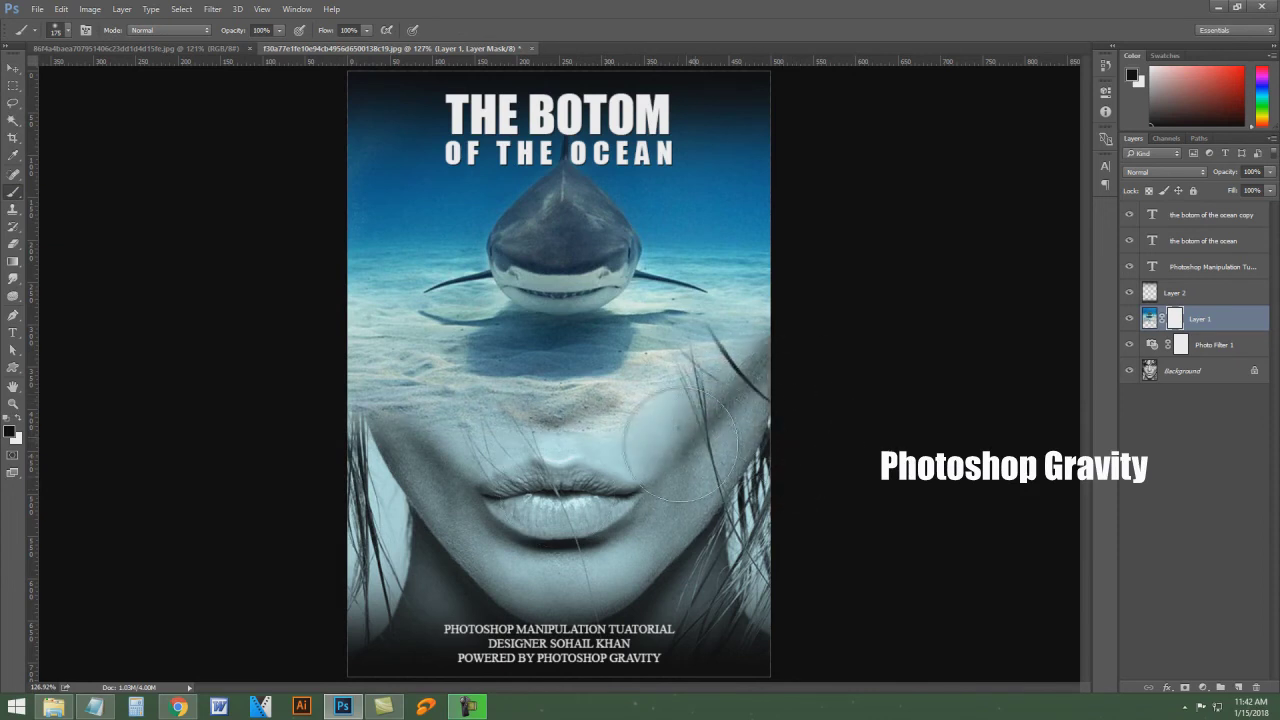
left_click_drag(615, 445, 352, 412)
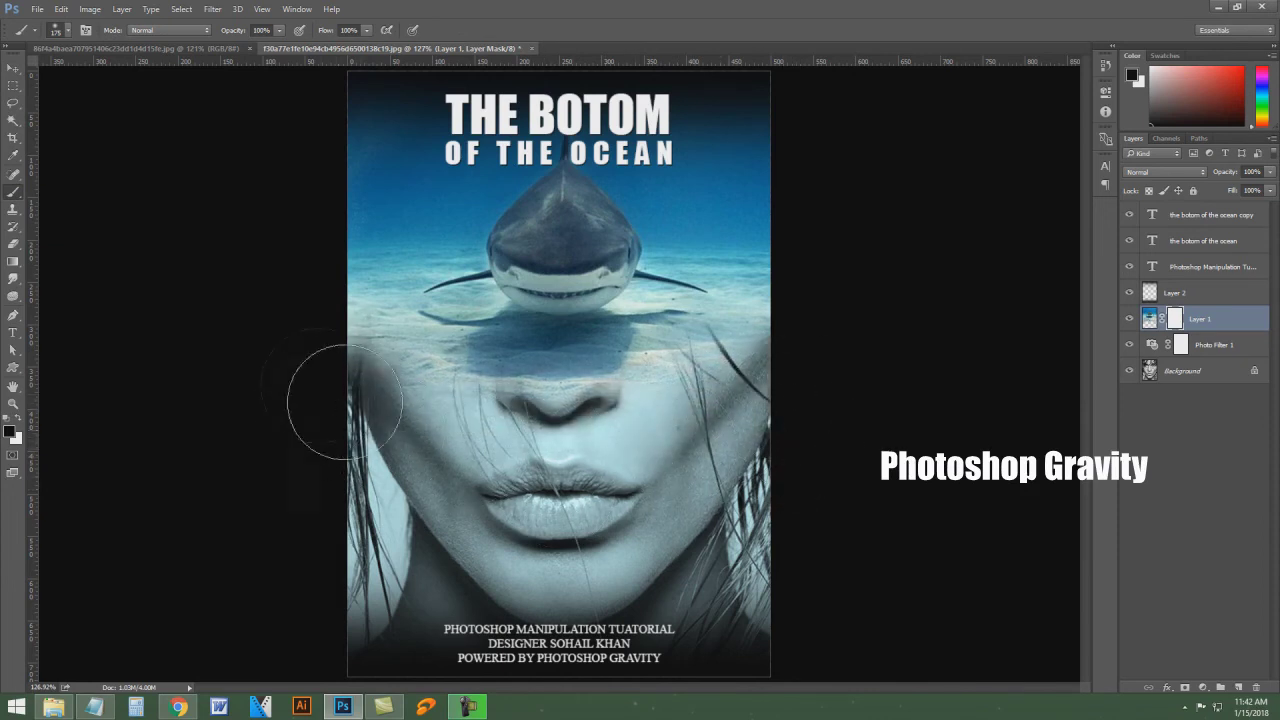
left_click_drag(352, 412, 605, 440)
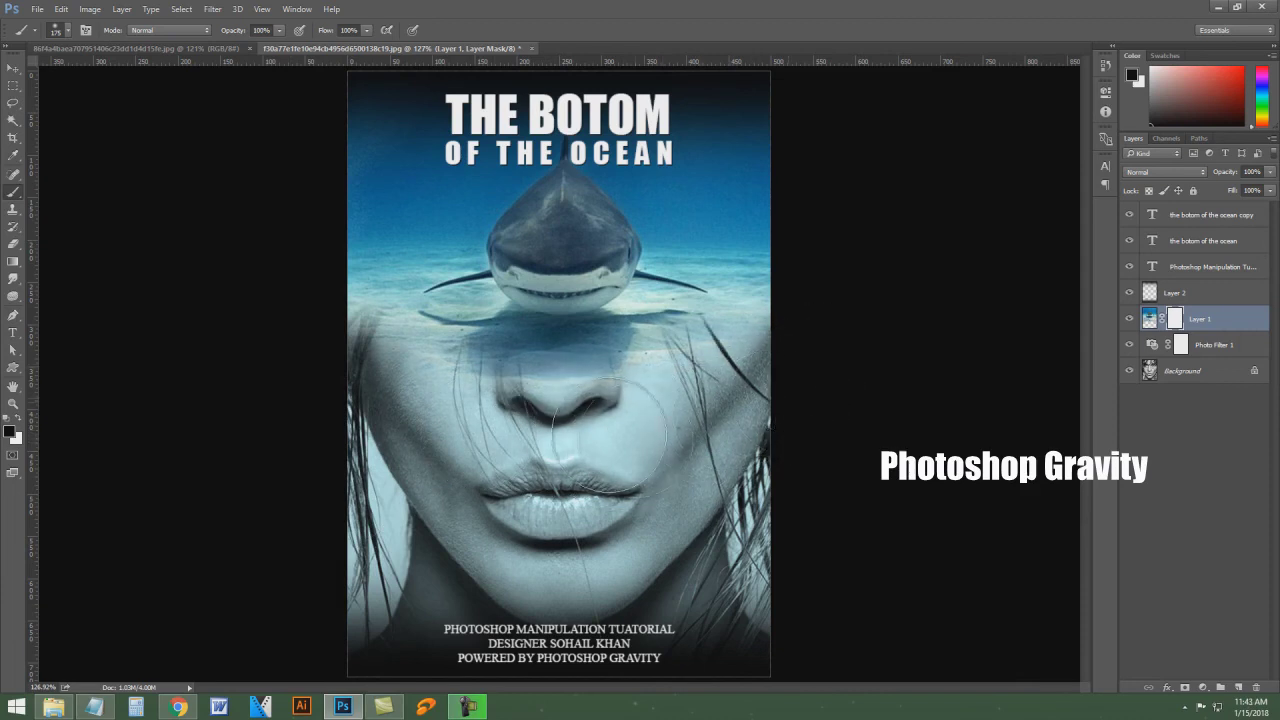
left_click_drag(605, 440, 471, 442)
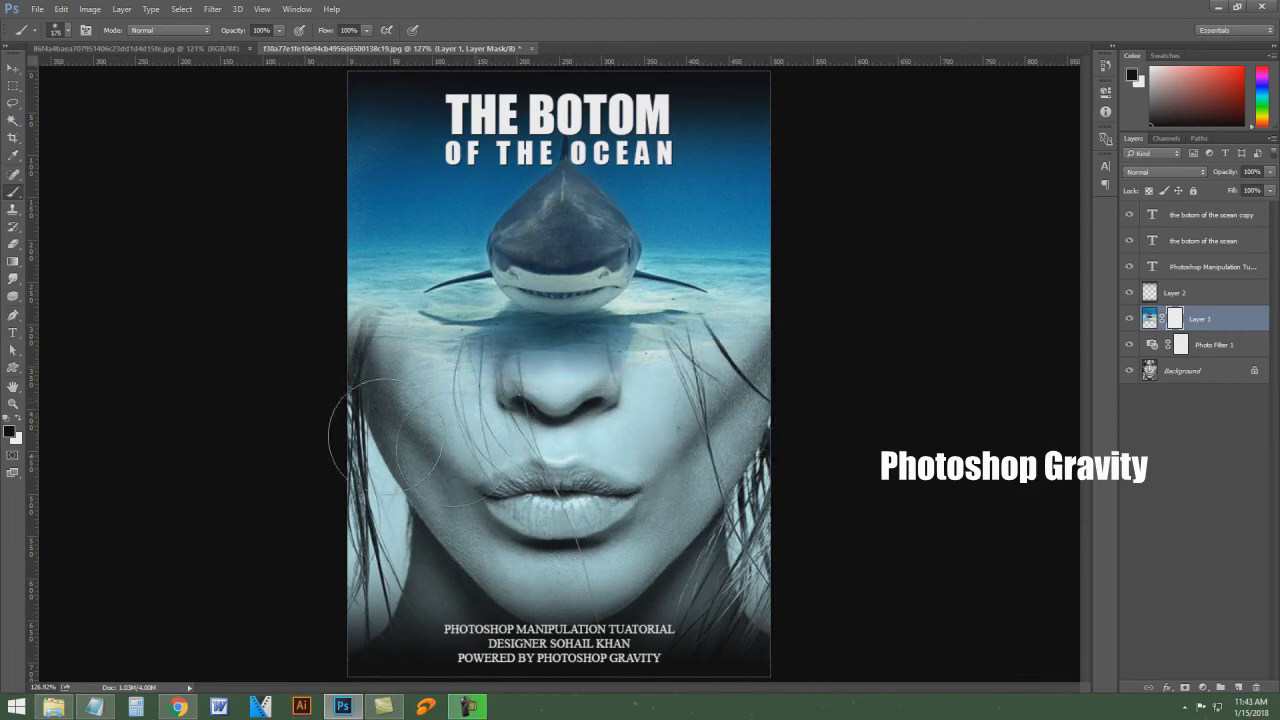
left_click_drag(309, 400, 700, 415)
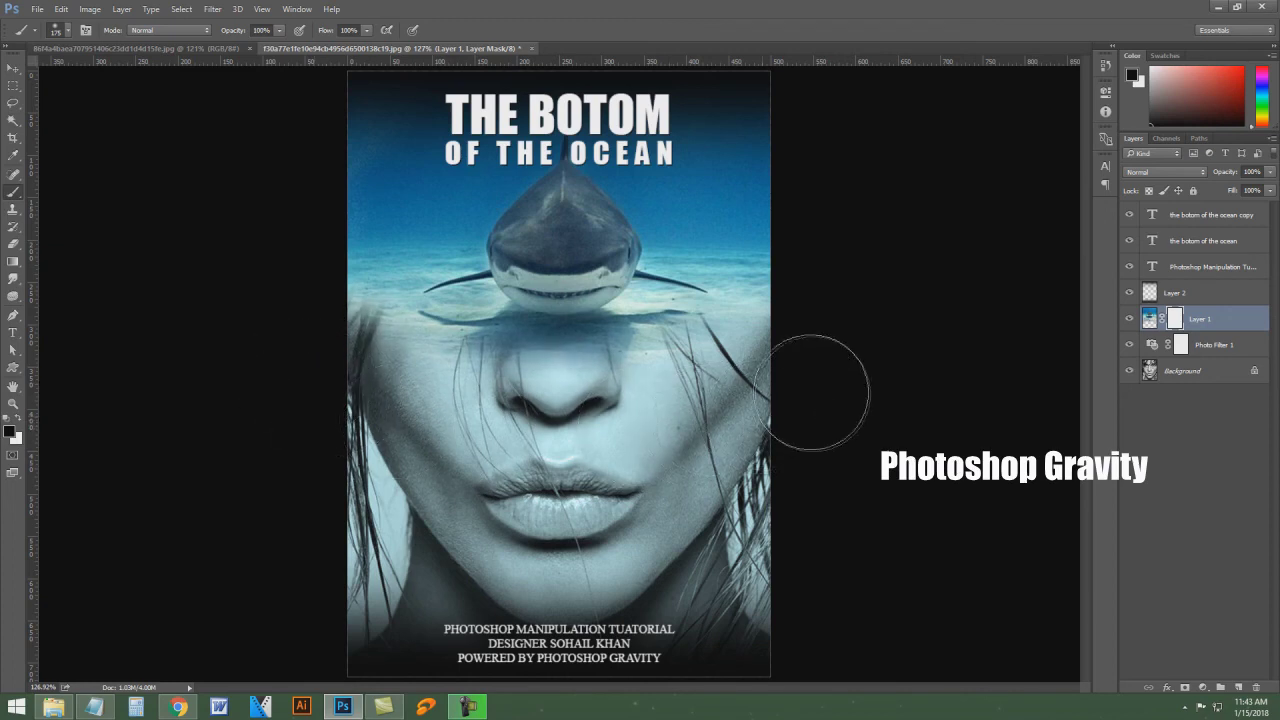
left_click_drag(565, 355, 480, 425)
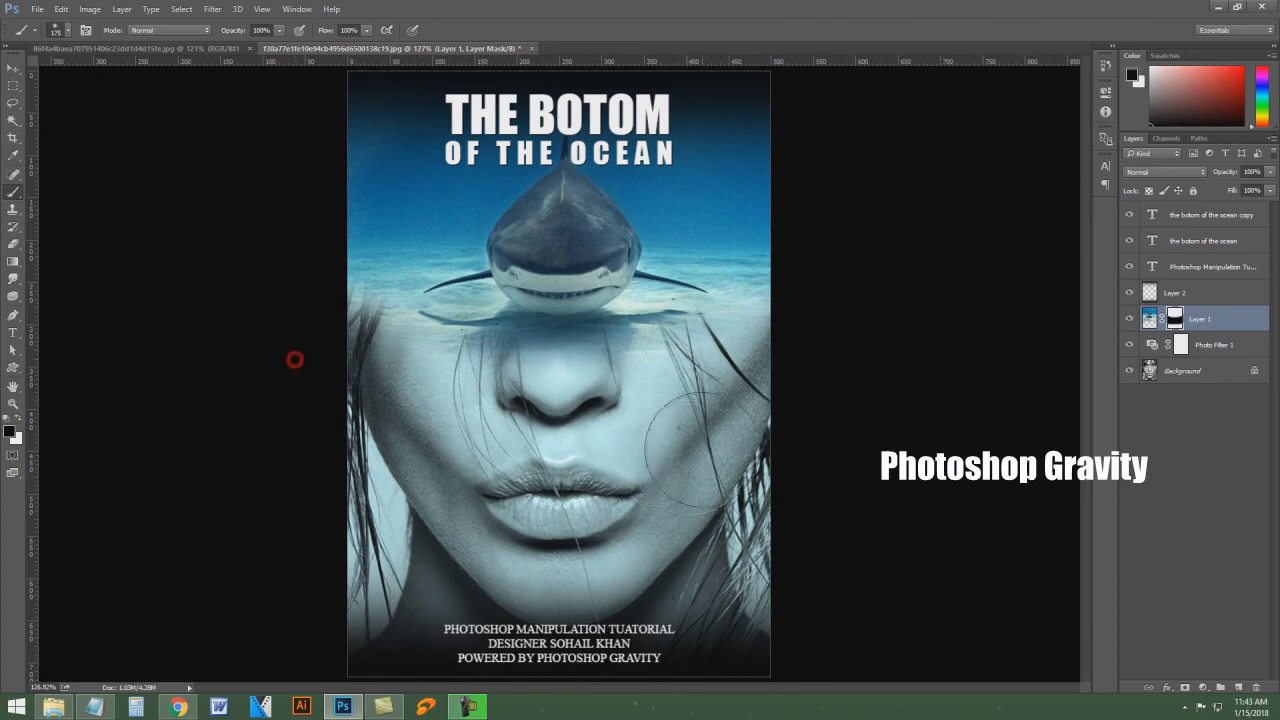
mouse_move(700, 455)
left_mouse_down()
mouse_move(680, 410)
mouse_move(650, 400)
left_mouse_up()
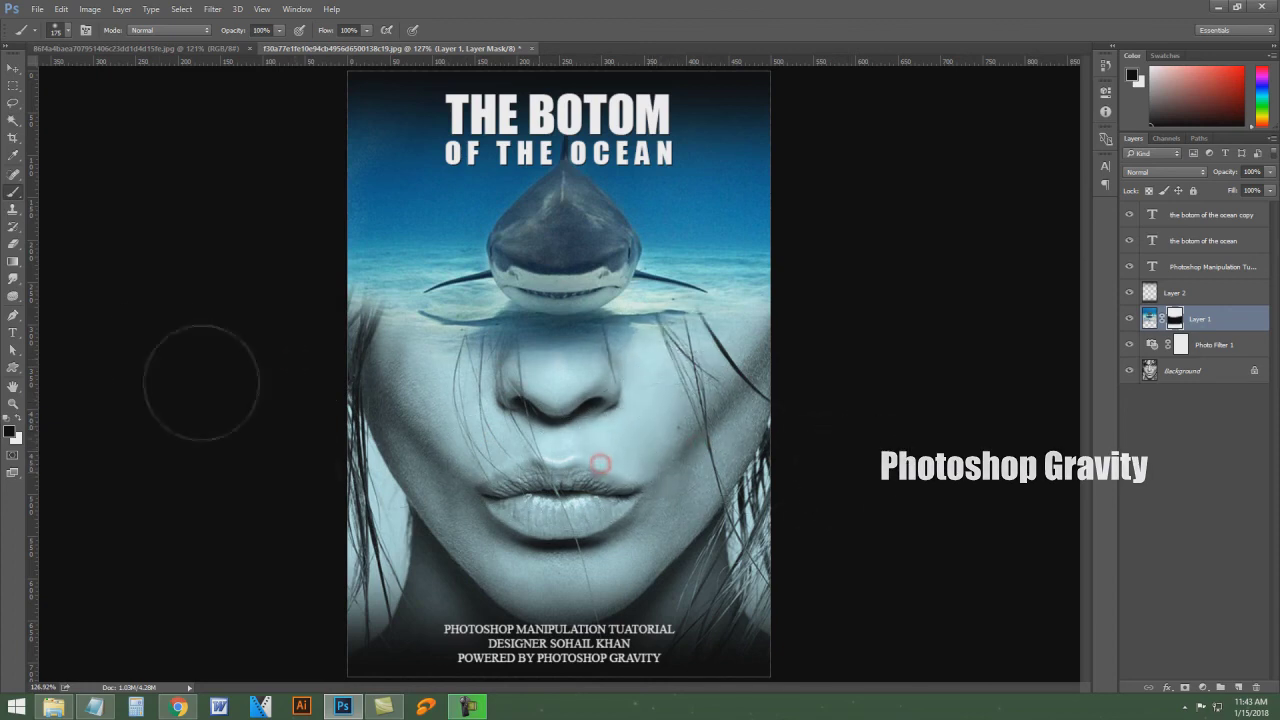
left_click(13, 68)
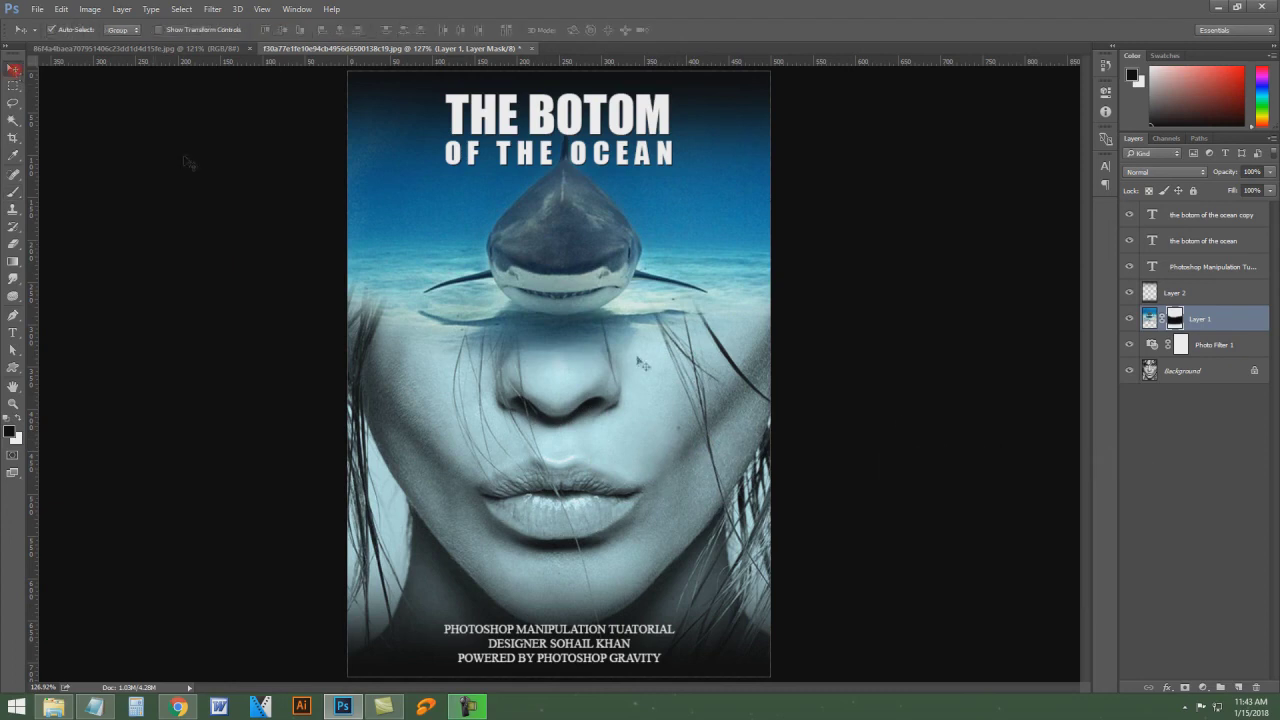
left_click(891, 366)
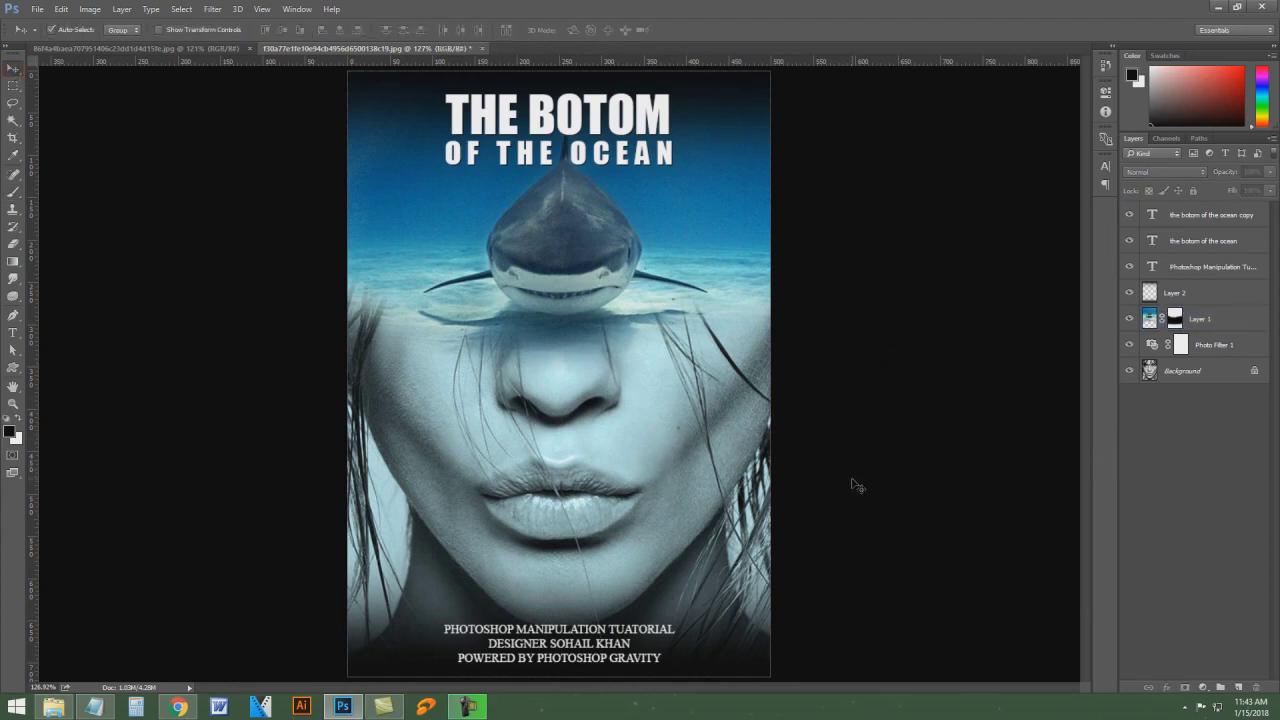